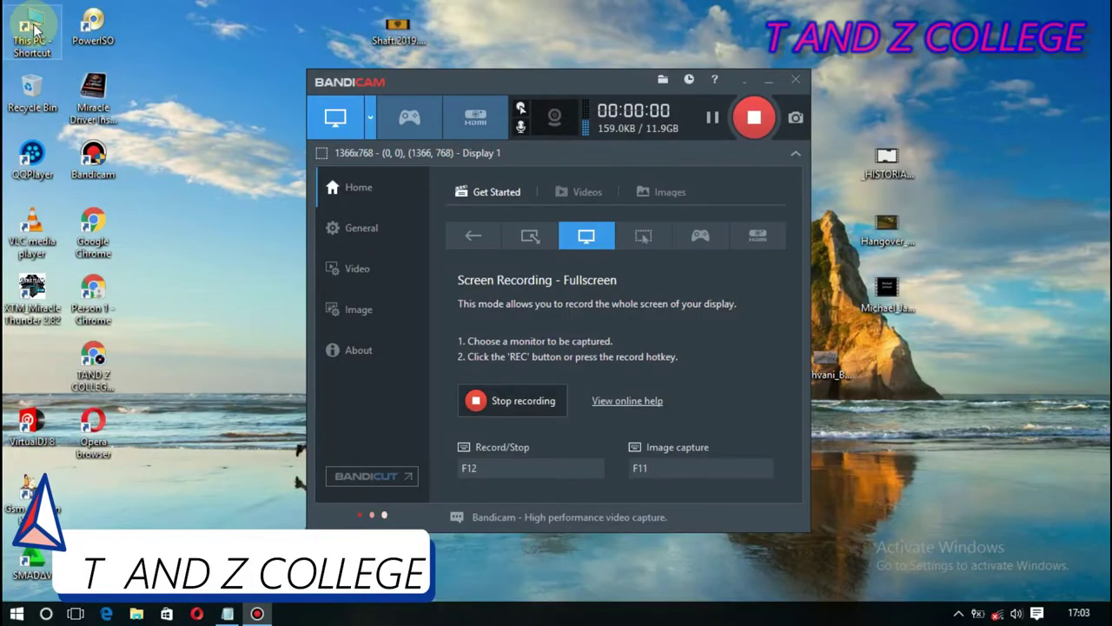
Look through New folder, New folder (2), New folder (4) and New folder (5) on Local Disk (F:) for the Odin3 tool.
{"action": "double_click", "coordinate": [32, 24]}
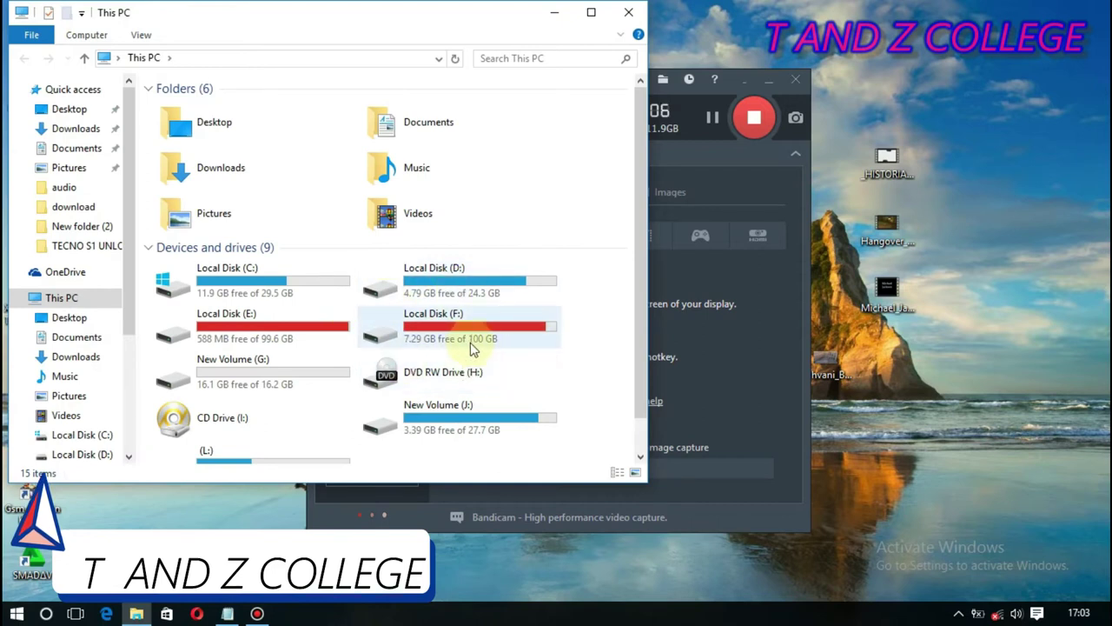
{"action": "double_click", "coordinate": [443, 343]}
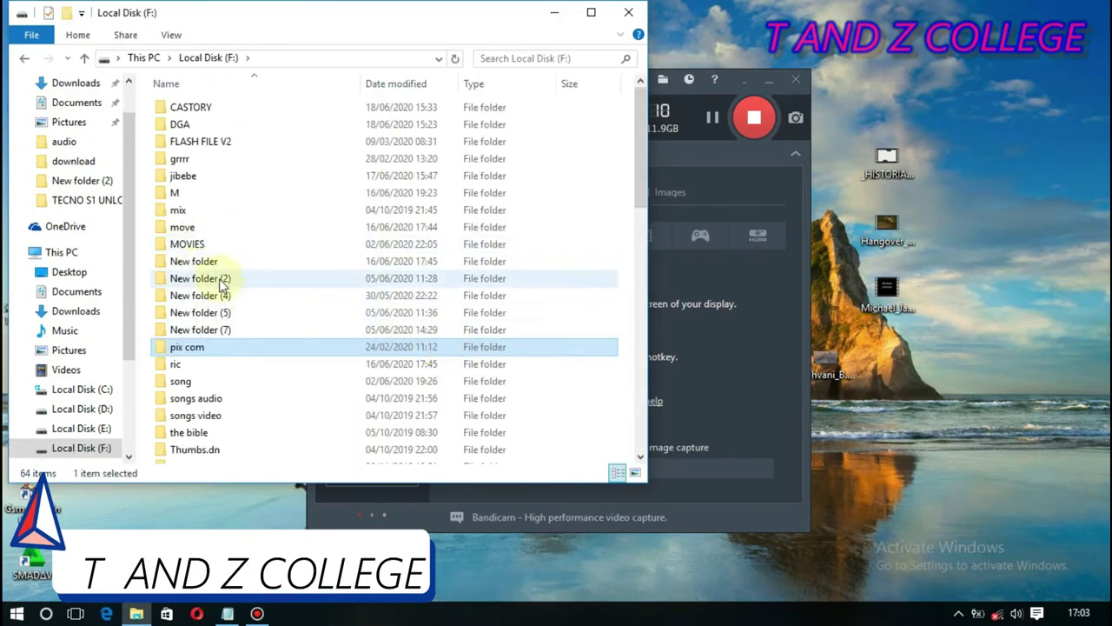
{"action": "left_click", "coordinate": [222, 278]}
{"action": "double_click", "coordinate": [222, 278]}
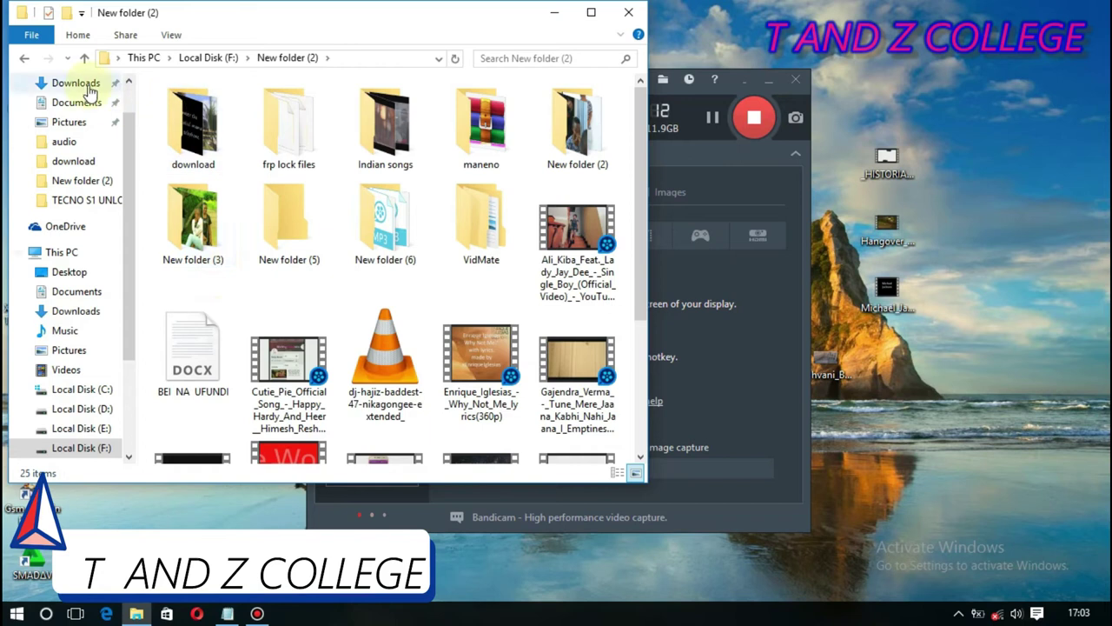
{"action": "left_click", "coordinate": [26, 57]}
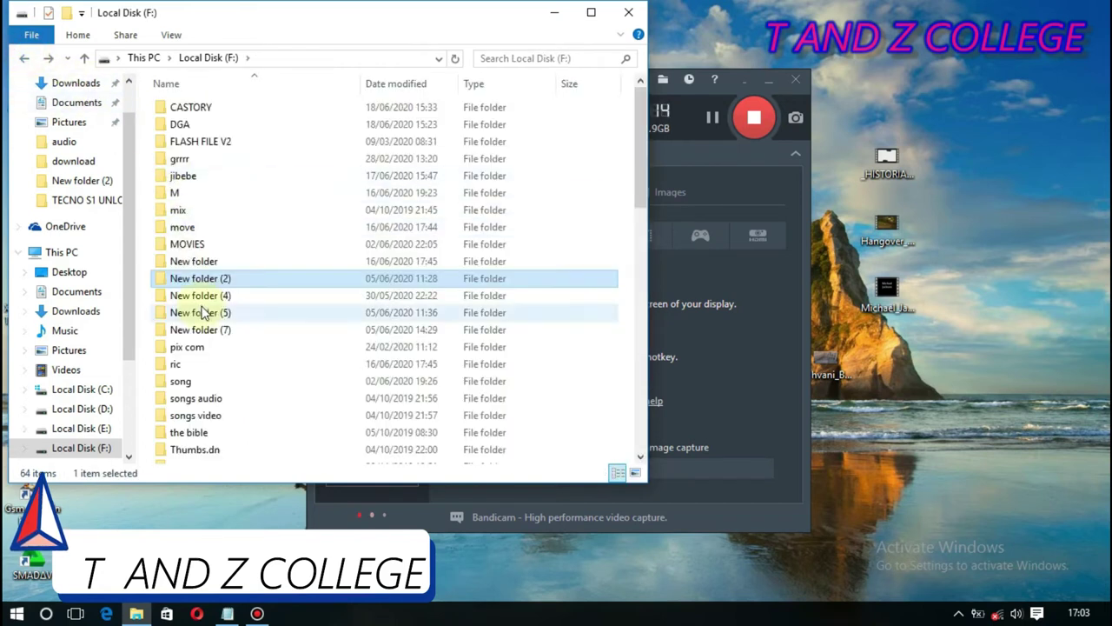
{"action": "double_click", "coordinate": [223, 291]}
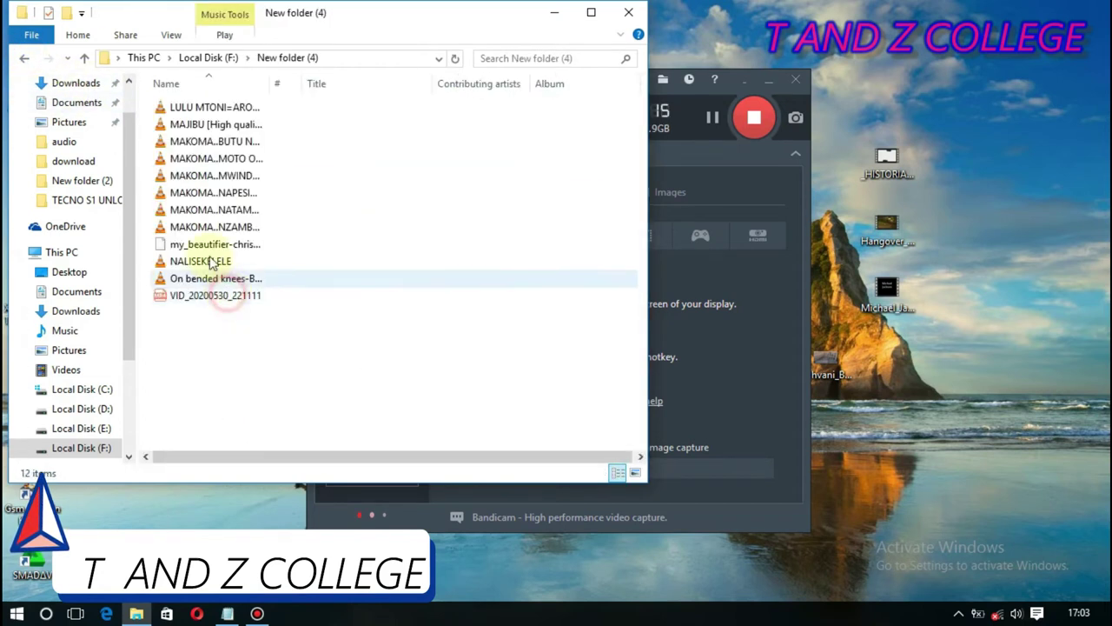
{"action": "left_click", "coordinate": [24, 57]}
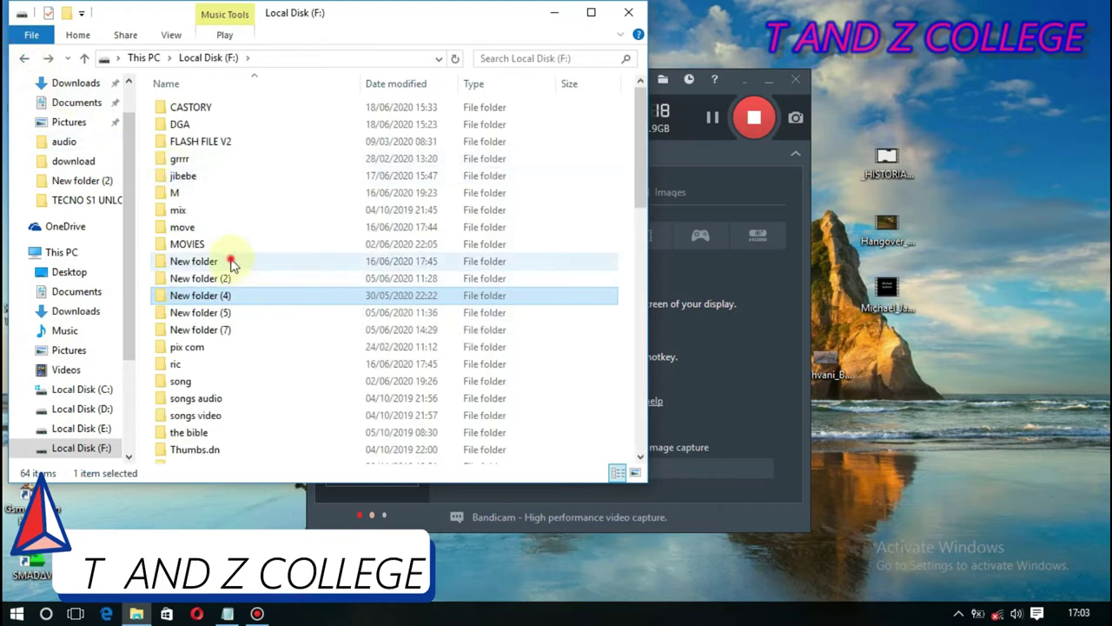
{"action": "double_click", "coordinate": [231, 258]}
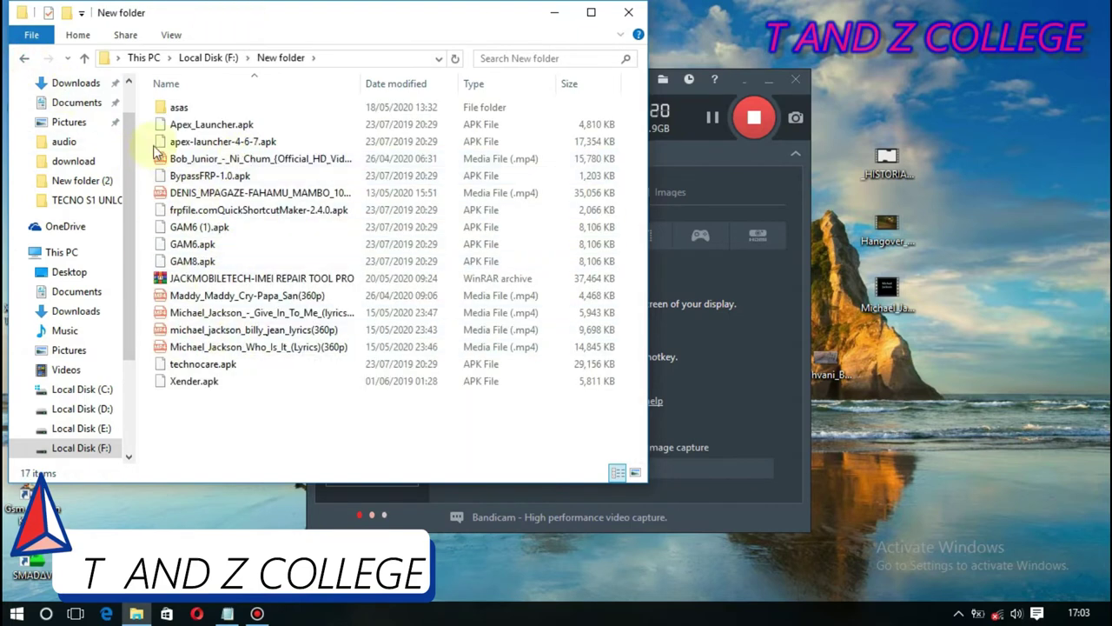
{"action": "left_click", "coordinate": [24, 57]}
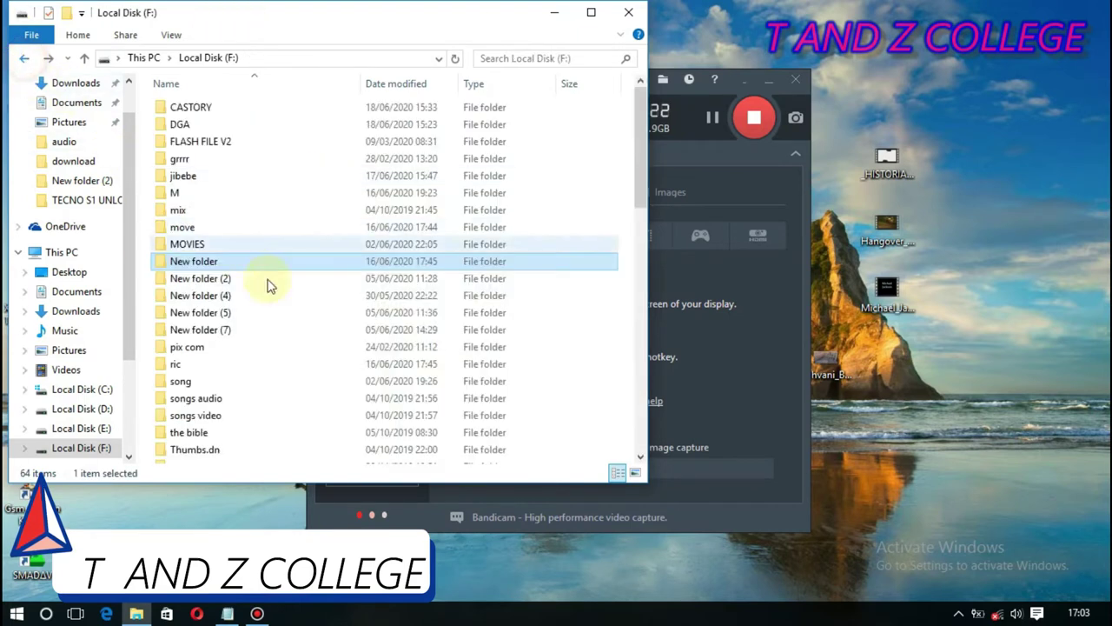
{"action": "double_click", "coordinate": [223, 312]}
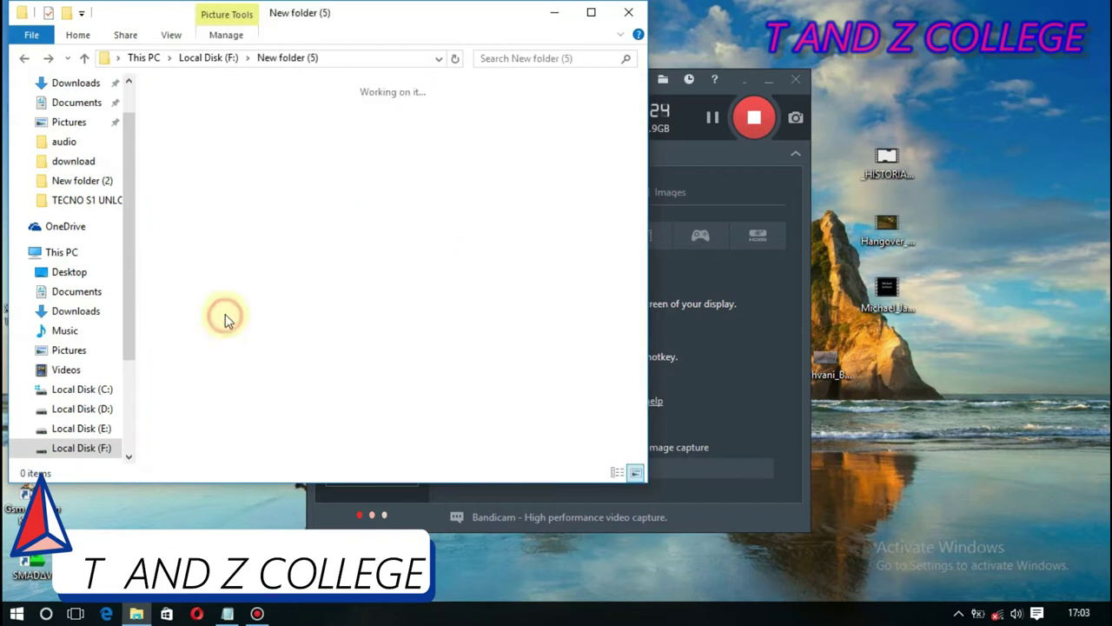
{"action": "scroll", "coordinate": [246, 295], "scroll_direction": "down", "scroll_amount": 5}
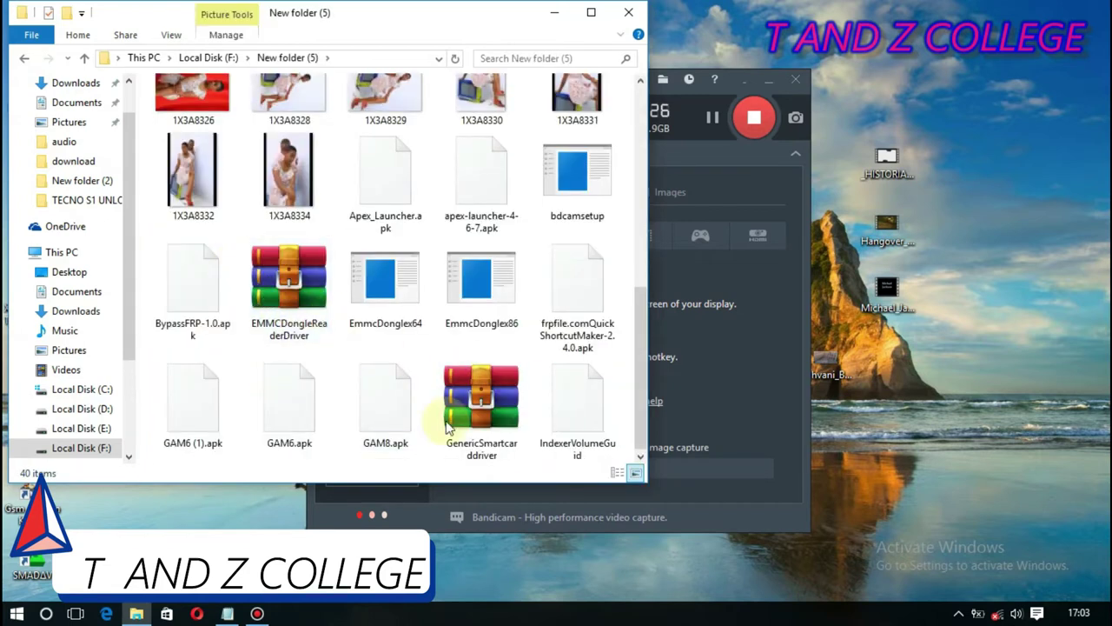
{"action": "scroll", "coordinate": [371, 348], "scroll_direction": "up", "scroll_amount": 5}
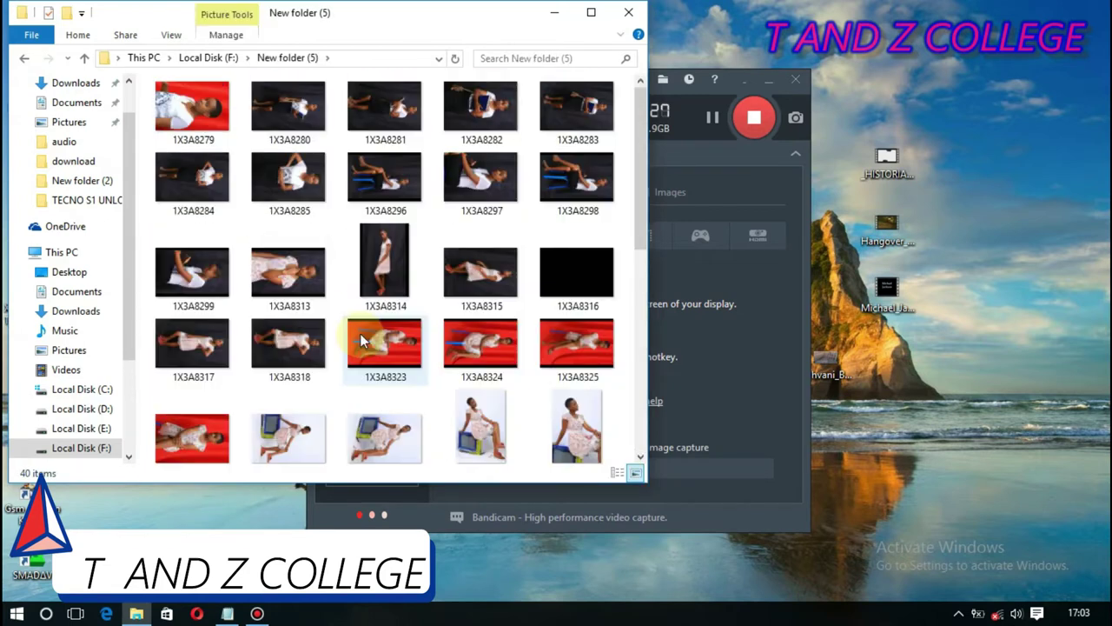
{"action": "left_click", "coordinate": [24, 57]}
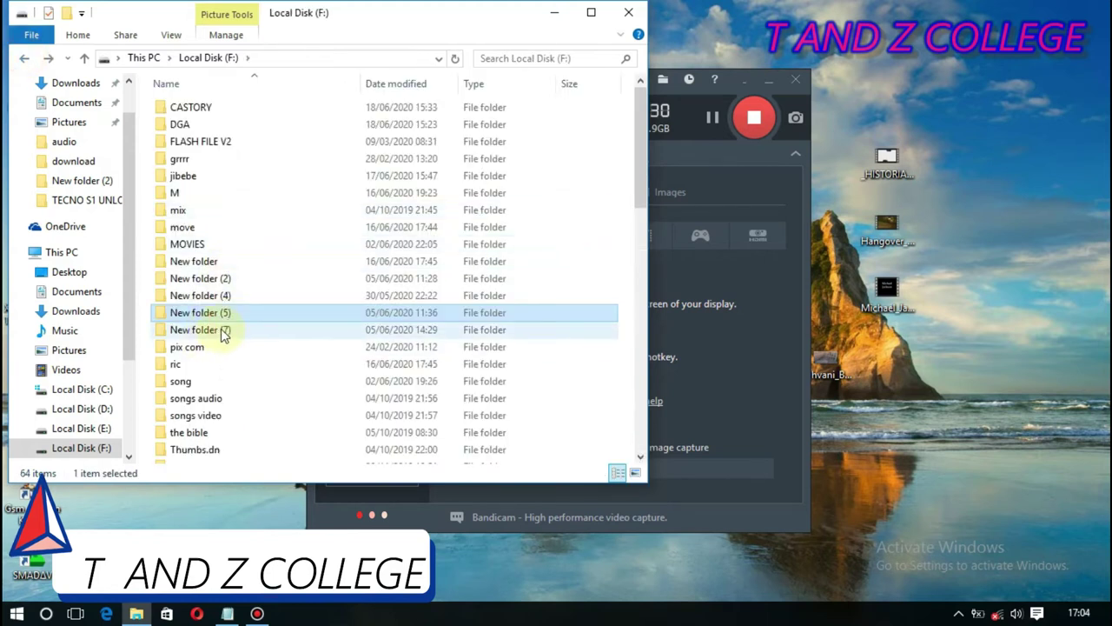
Launch Odin3 v3.11.1 from the odin3v3.11.1 folder inside New folder (7) on Local Disk (F:).
{"action": "double_click", "coordinate": [220, 332]}
{"action": "scroll", "coordinate": [205, 248], "scroll_direction": "down", "scroll_amount": 10}
{"action": "scroll", "coordinate": [205, 249], "scroll_direction": "up", "scroll_amount": 10}
{"action": "double_click", "coordinate": [192, 122]}
{"action": "double_click", "coordinate": [229, 111]}
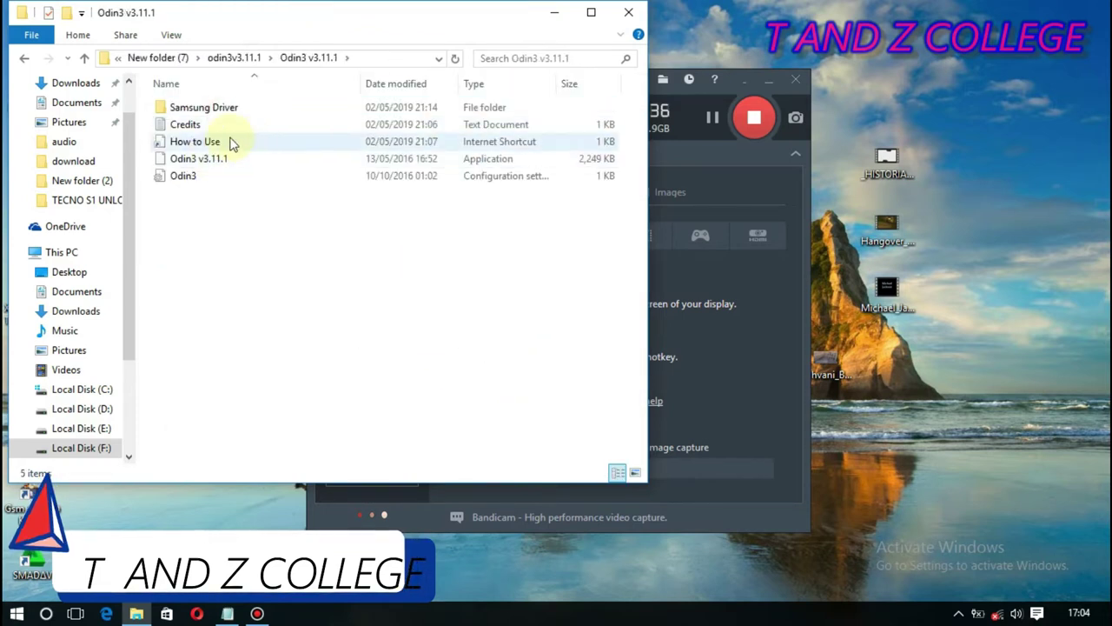
{"action": "double_click", "coordinate": [219, 160]}
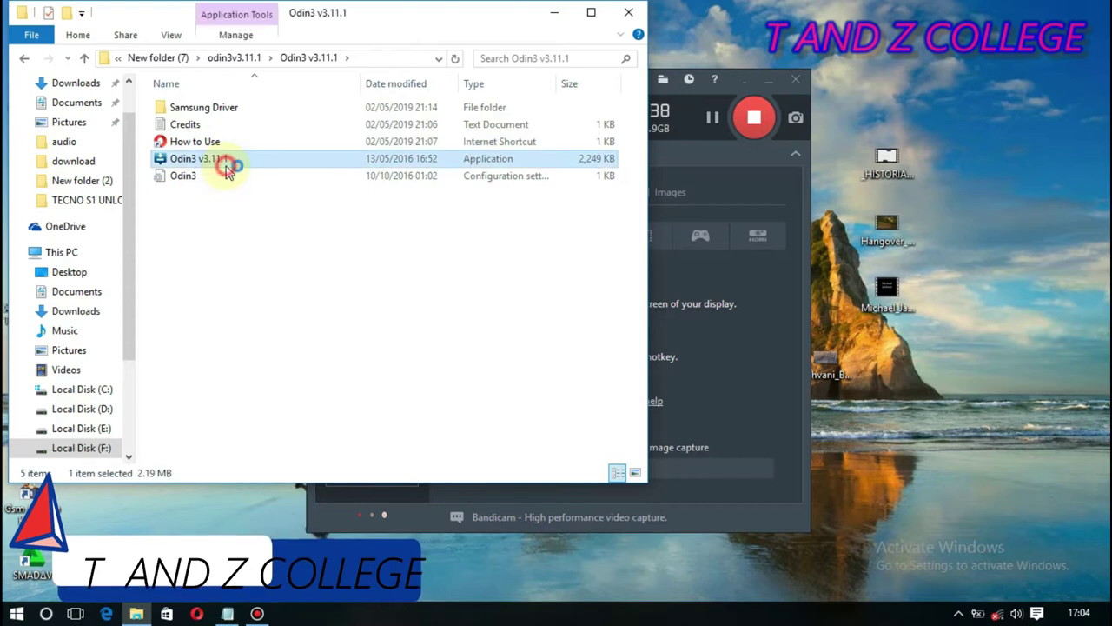
{"action": "left_click", "coordinate": [784, 94]}
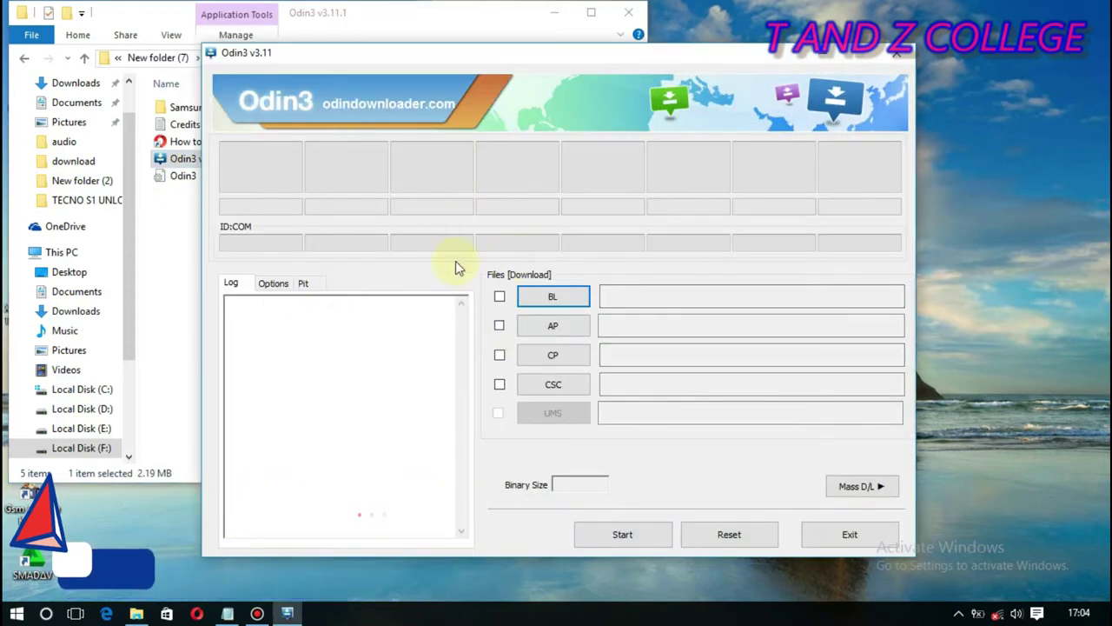
Extract the J110HXXU0APB2_J110HODD0APB1_INS archive in F:\VirtualDJ to a subfolder of the same name.
{"action": "left_click", "coordinate": [54, 251]}
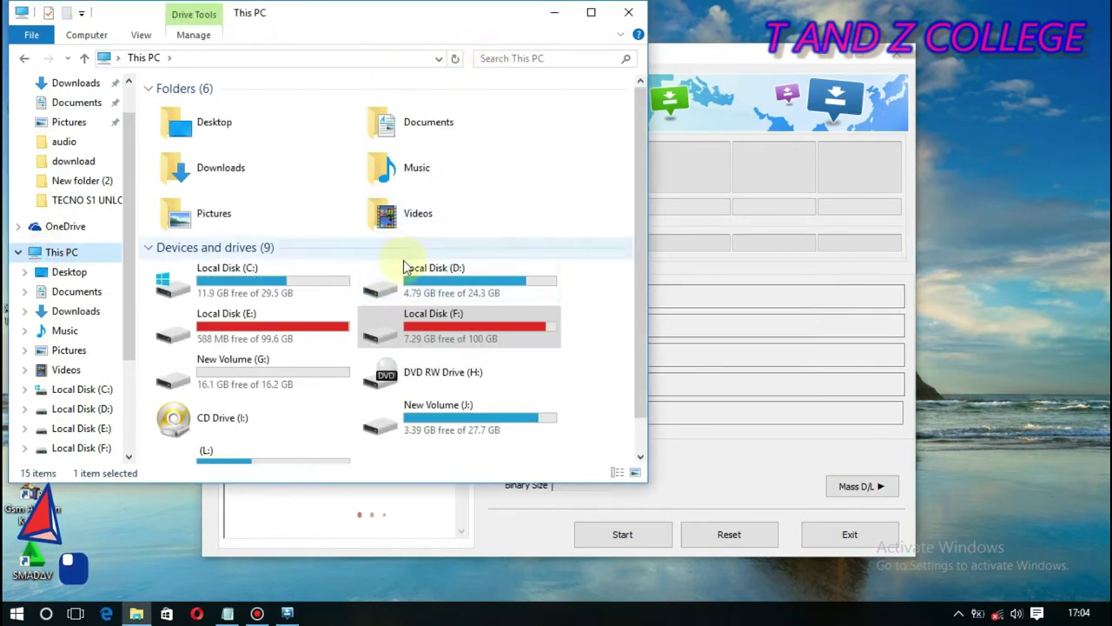
{"action": "double_click", "coordinate": [400, 337]}
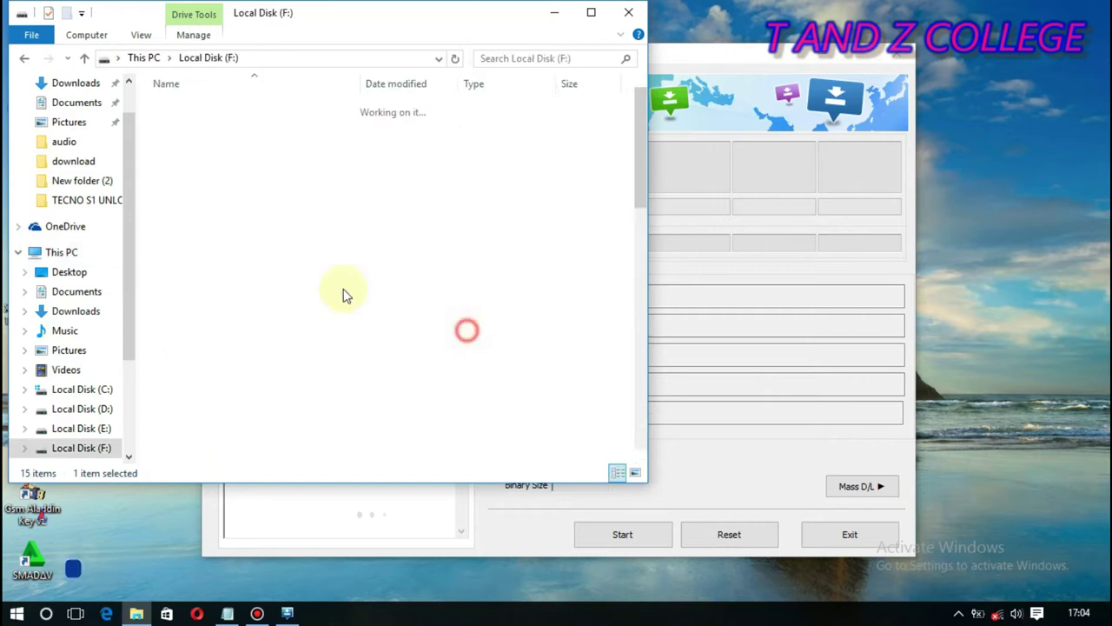
{"action": "scroll", "coordinate": [246, 377], "scroll_direction": "down", "scroll_amount": 2}
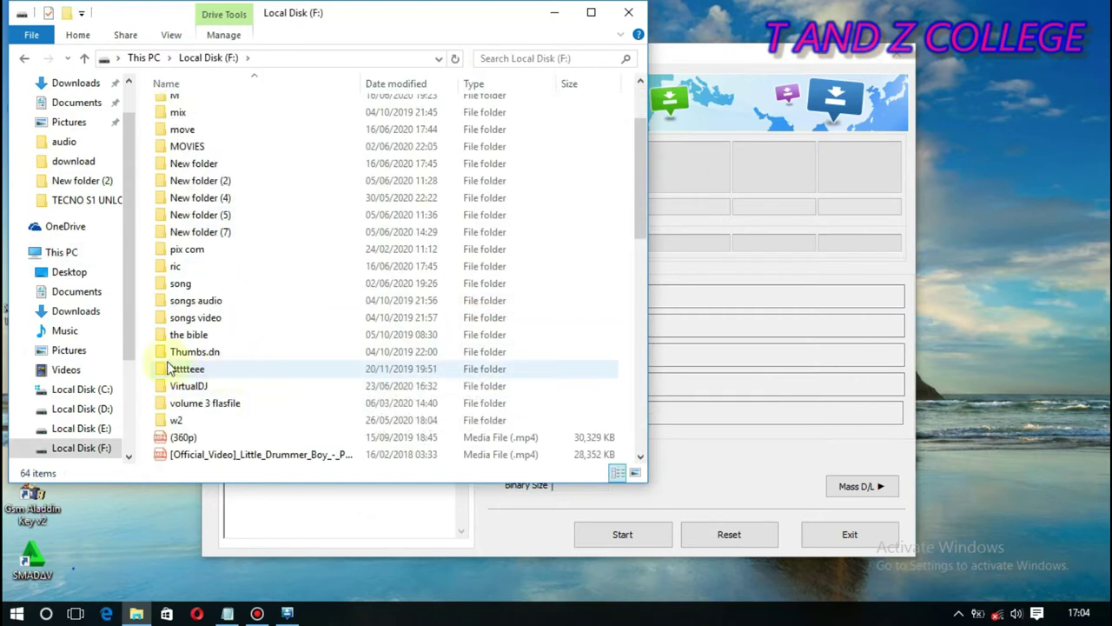
{"action": "double_click", "coordinate": [235, 388]}
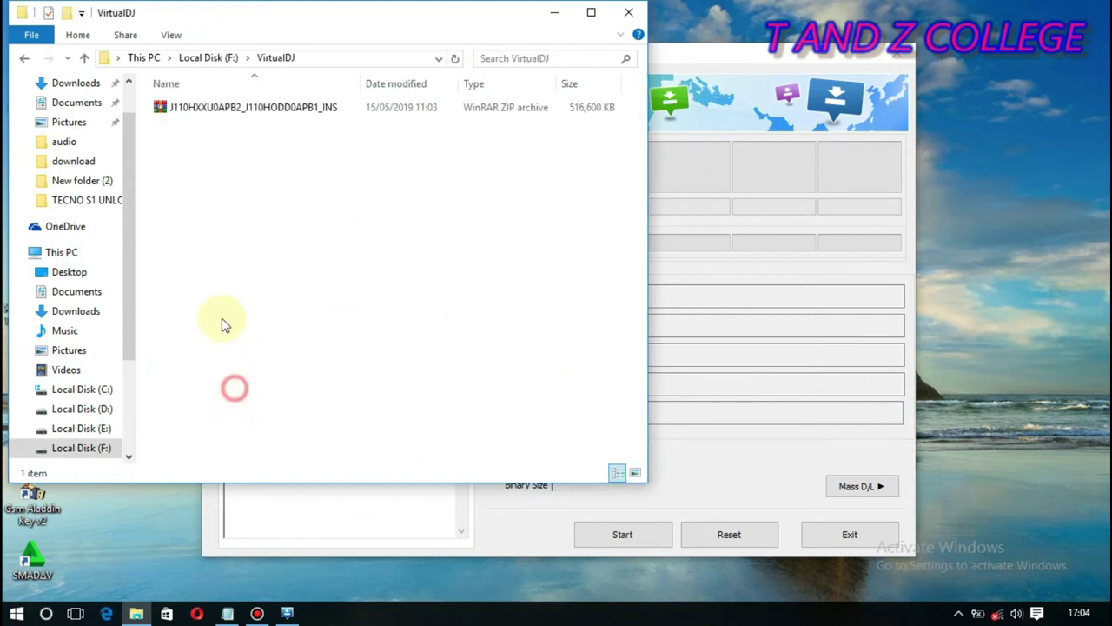
{"action": "left_click", "coordinate": [326, 107]}
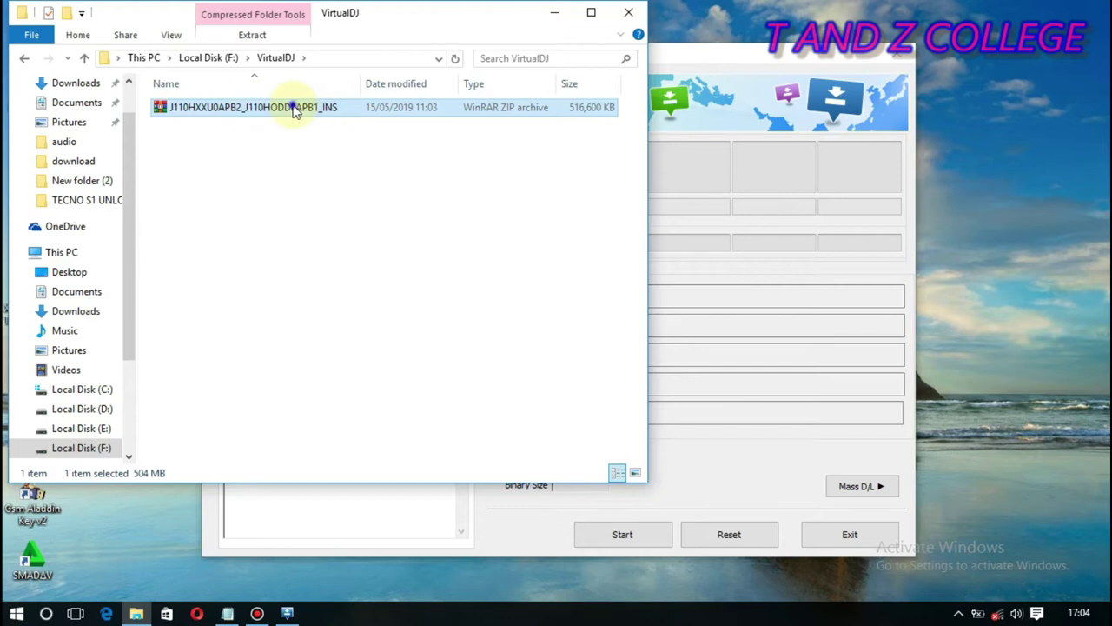
{"action": "right_click", "coordinate": [294, 107]}
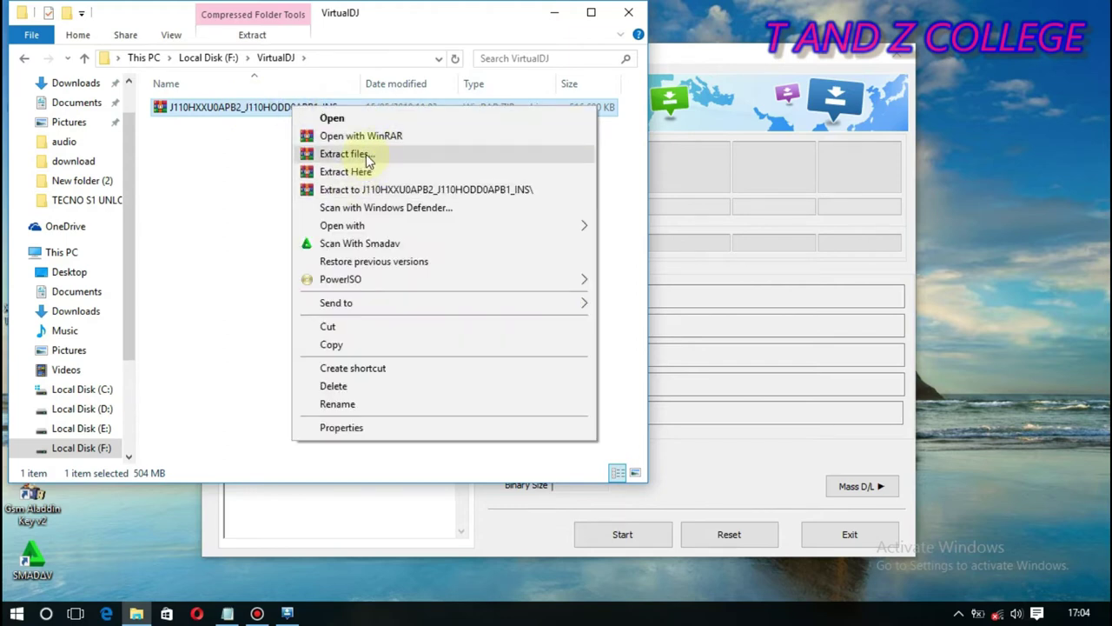
{"action": "left_click", "coordinate": [366, 154]}
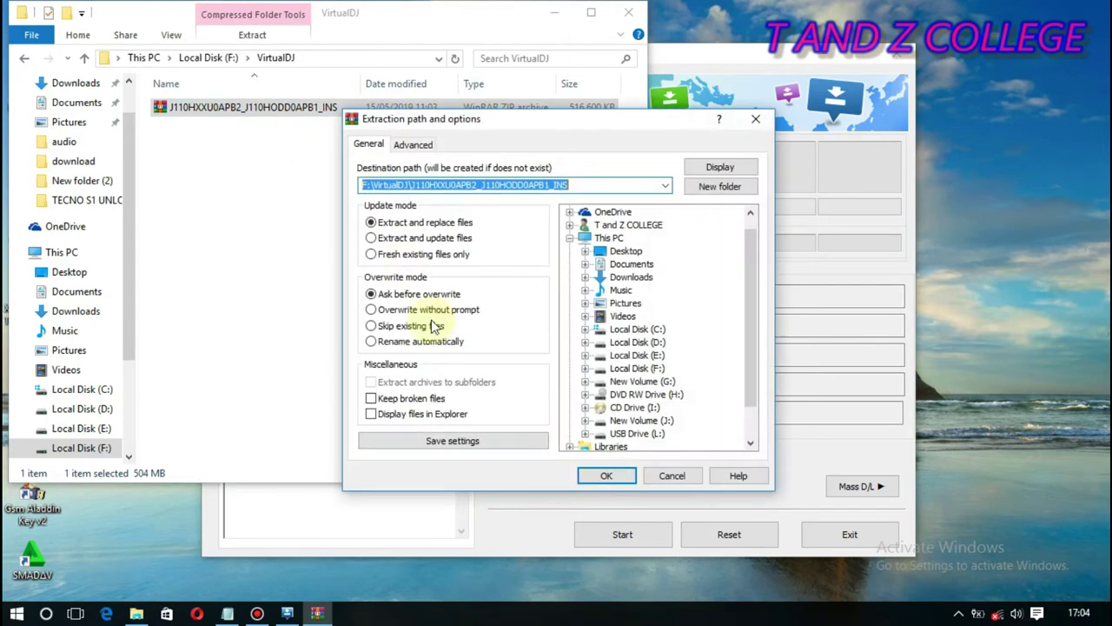
{"action": "left_click", "coordinate": [595, 474]}
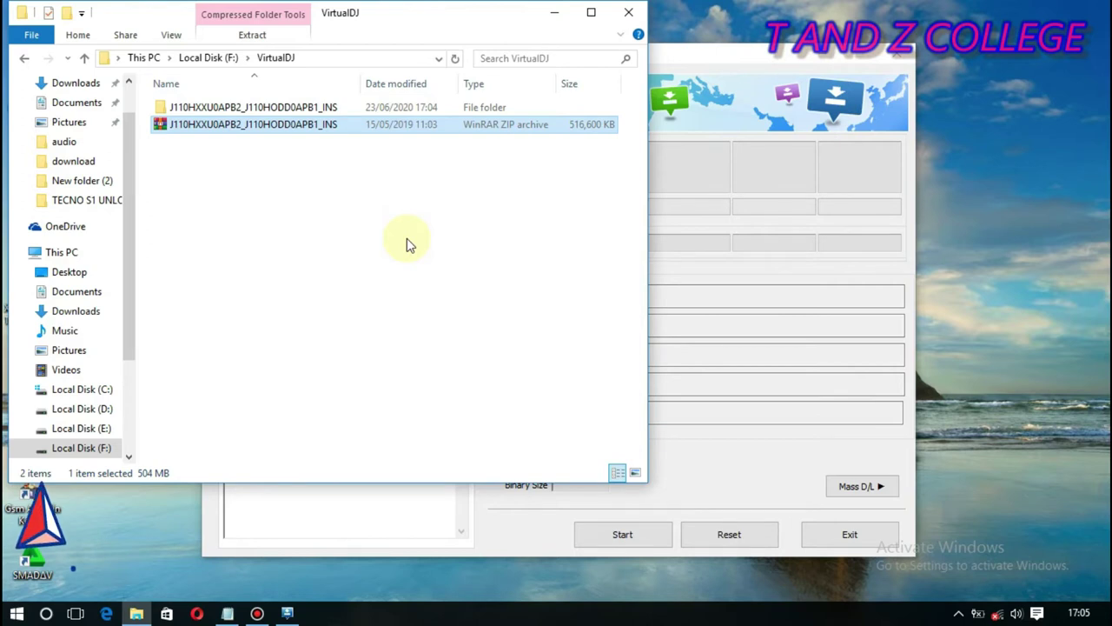
Check the MD5 firmware file inside the extracted J110HXXU0APB2_J110HODD0APB1_INS folder and close the file window.
{"action": "double_click", "coordinate": [371, 109]}
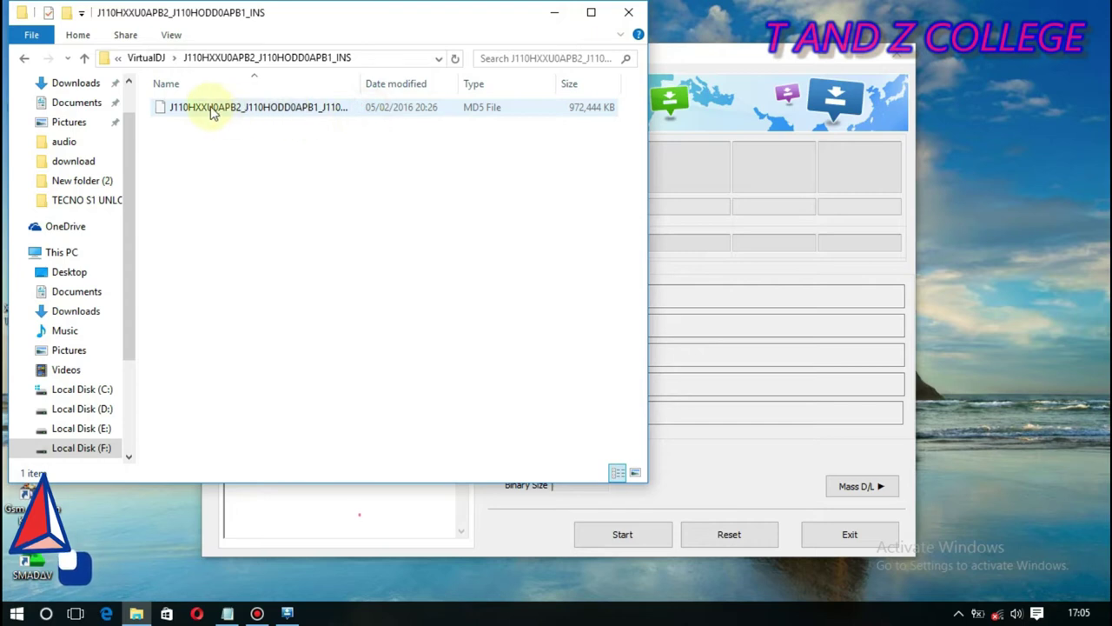
{"action": "left_click", "coordinate": [221, 116]}
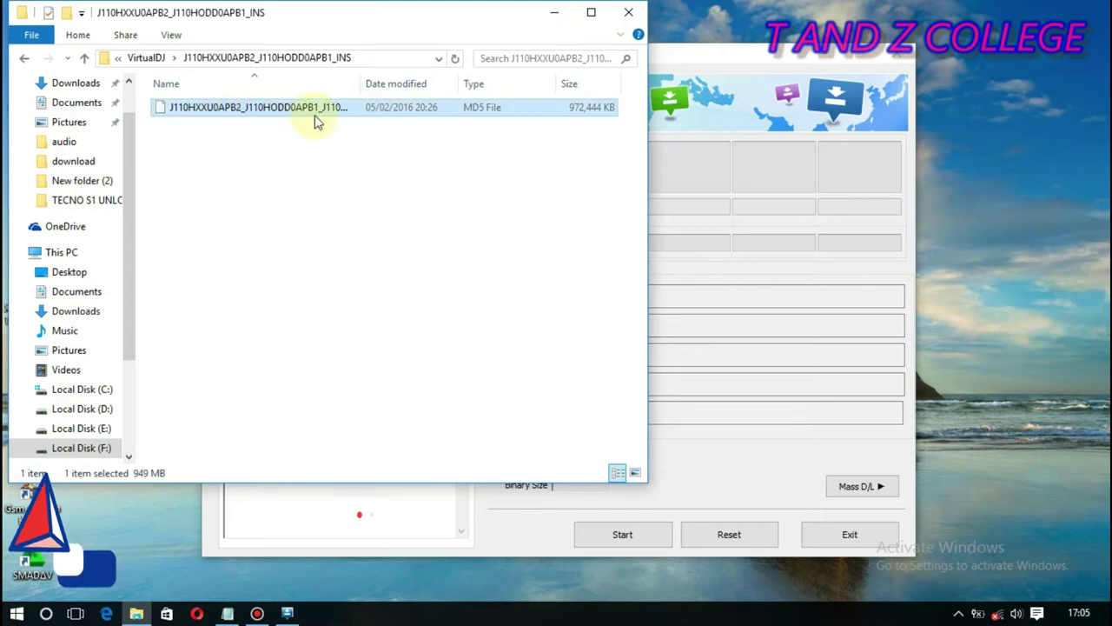
{"action": "left_click", "coordinate": [624, 17]}
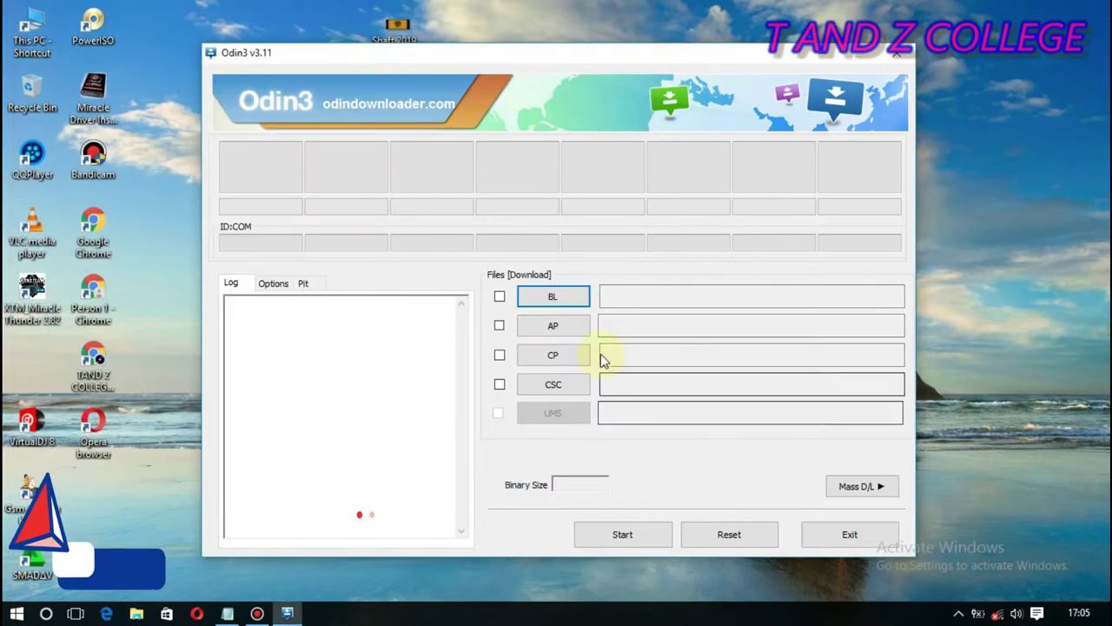
Load J110HXXU0APB2_J110HODD0APB1_J110HDDU0APA1_HOME.tar.md5 from the extracted folder in F:\VirtualDJ as the AP file.
{"action": "left_click", "coordinate": [561, 325]}
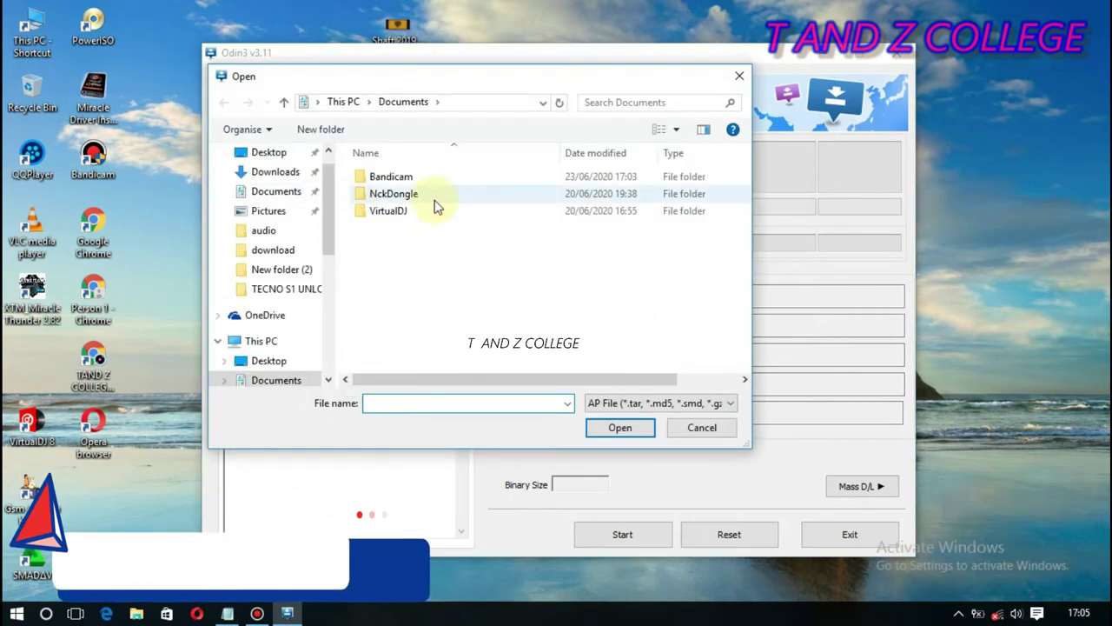
{"action": "left_click", "coordinate": [257, 345]}
{"action": "scroll", "coordinate": [487, 293], "scroll_direction": "down", "scroll_amount": 5}
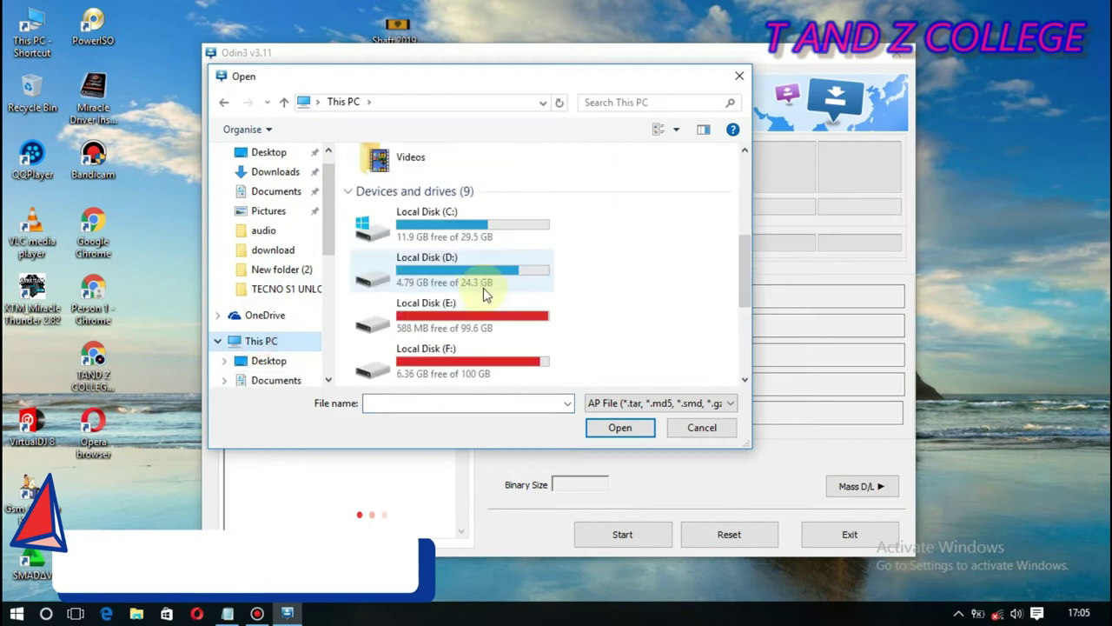
{"action": "double_click", "coordinate": [447, 356]}
{"action": "scroll", "coordinate": [473, 278], "scroll_direction": "down", "scroll_amount": 5}
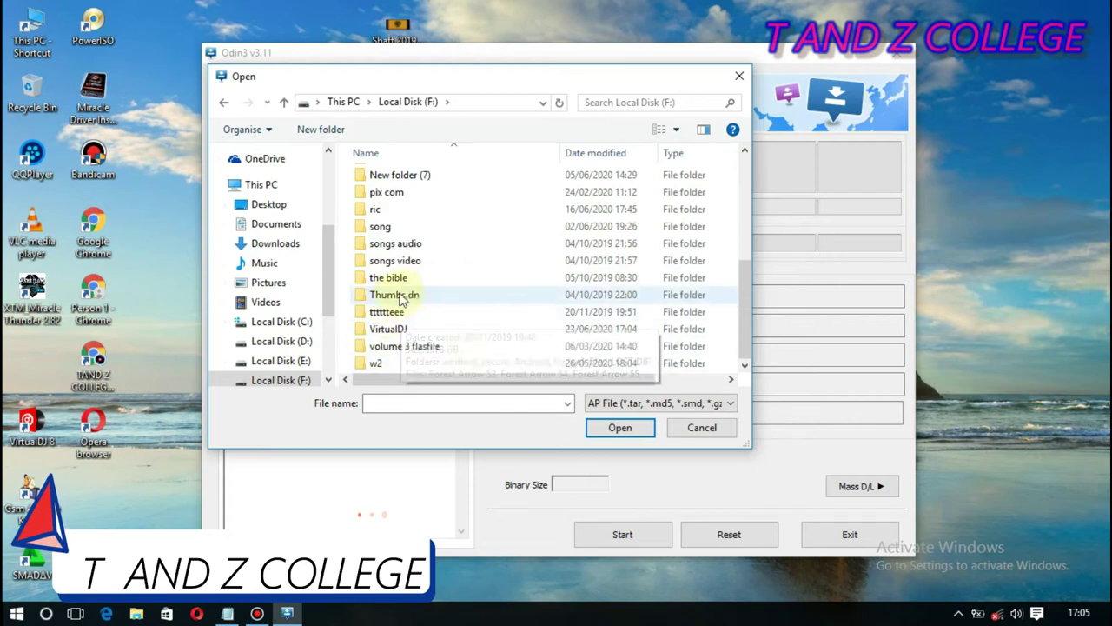
{"action": "double_click", "coordinate": [390, 330]}
{"action": "double_click", "coordinate": [407, 178]}
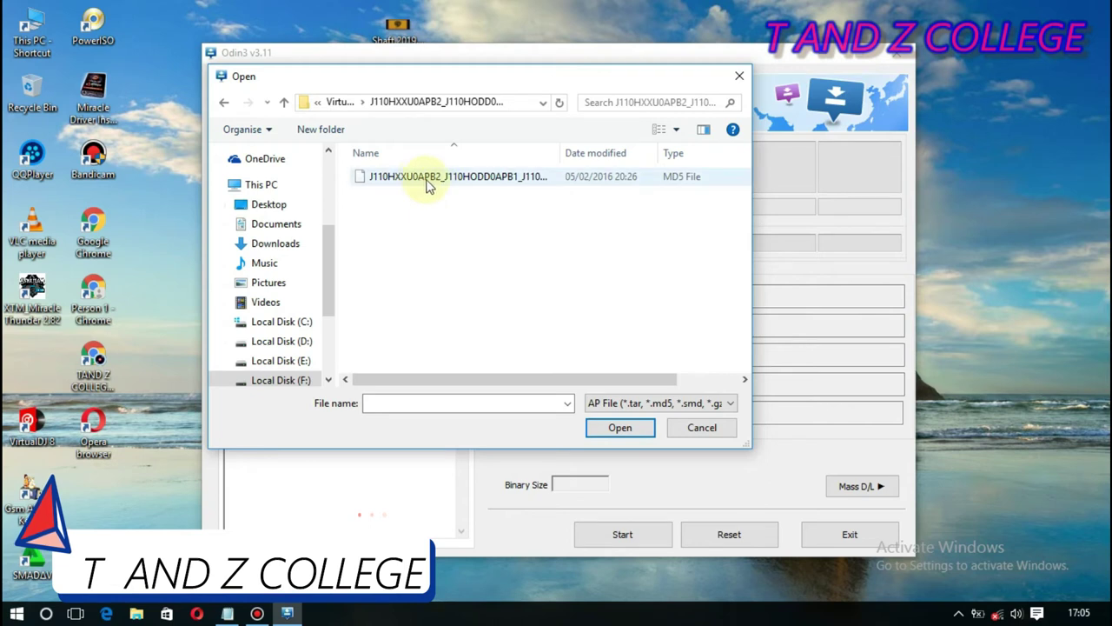
{"action": "left_click", "coordinate": [425, 183]}
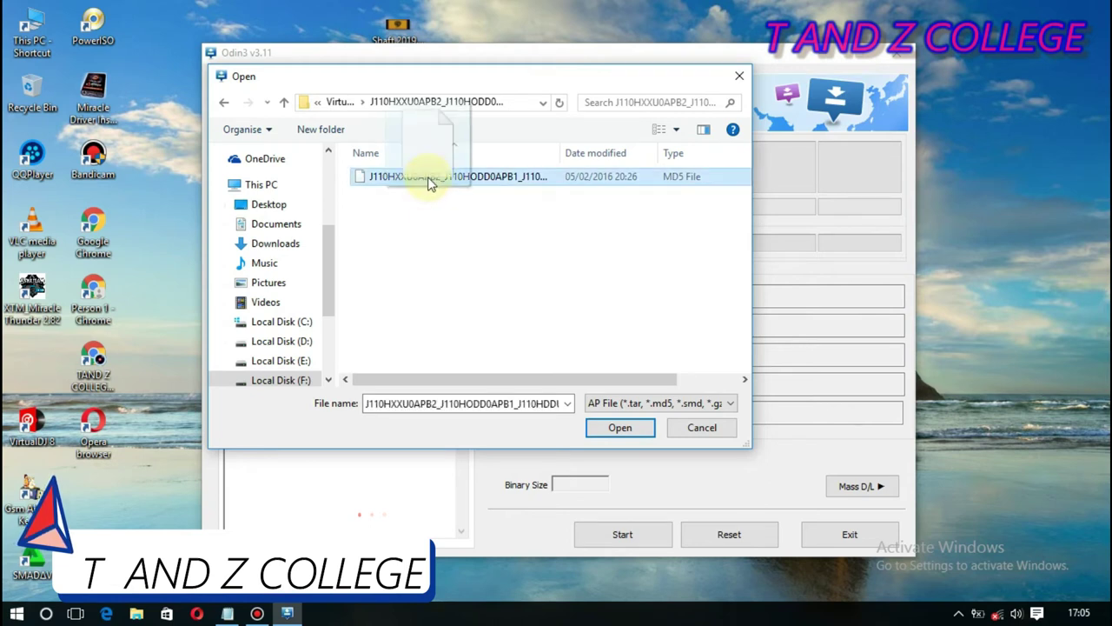
{"action": "left_click", "coordinate": [617, 427]}
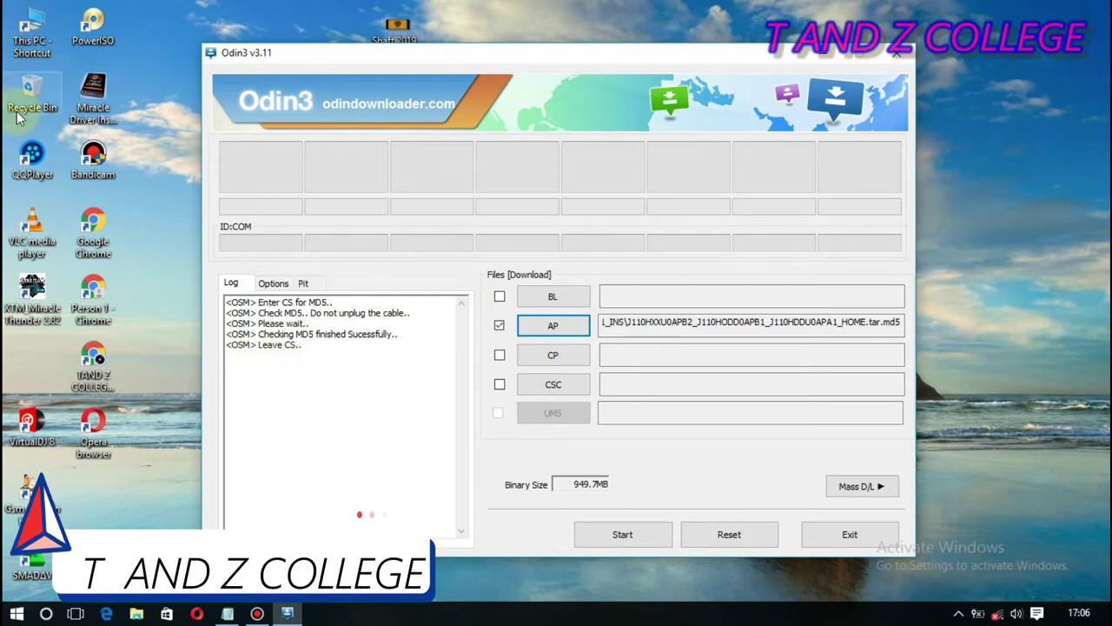
Open the DRIVES folder inside FLASH FILE\BARAKA on Local Disk (E:).
{"action": "left_click", "coordinate": [34, 55]}
{"action": "double_click", "coordinate": [33, 54]}
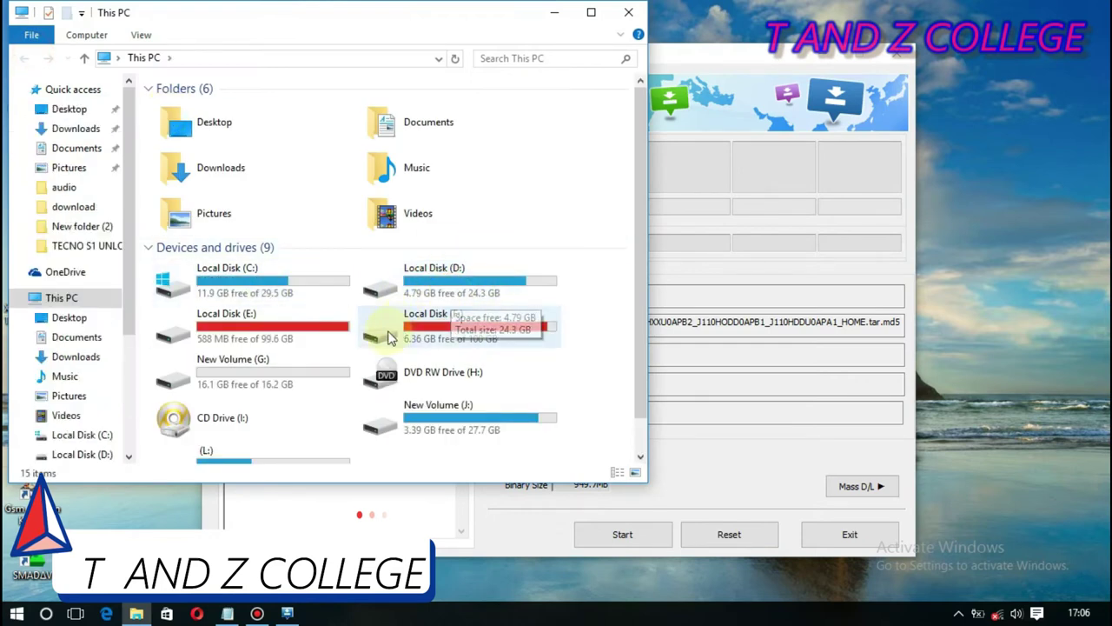
{"action": "left_click", "coordinate": [288, 338]}
{"action": "double_click", "coordinate": [289, 339]}
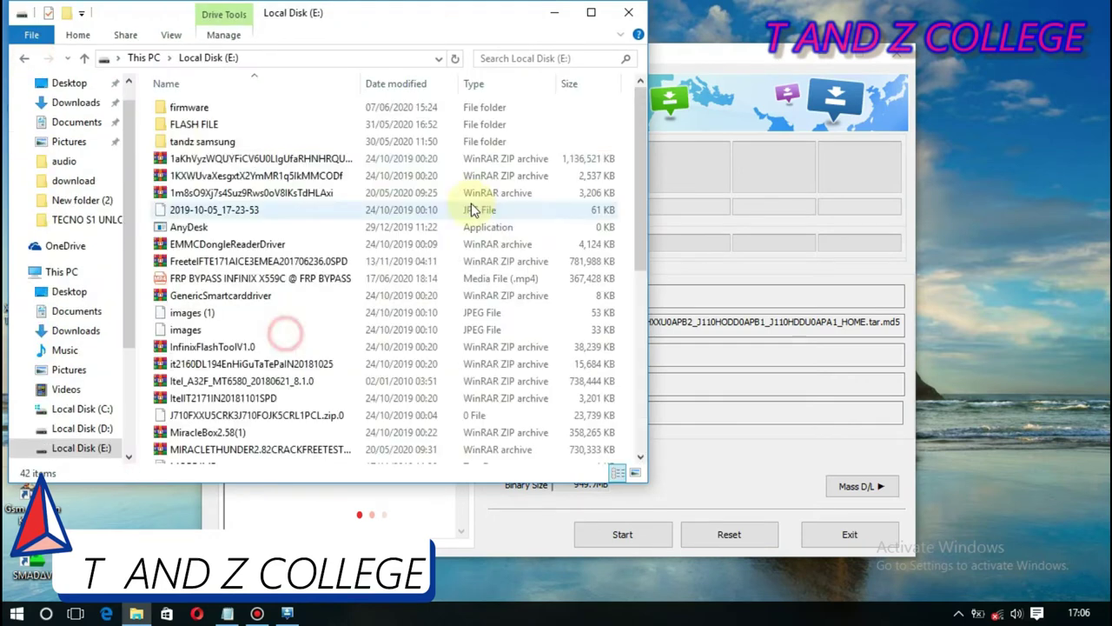
{"action": "double_click", "coordinate": [208, 127]}
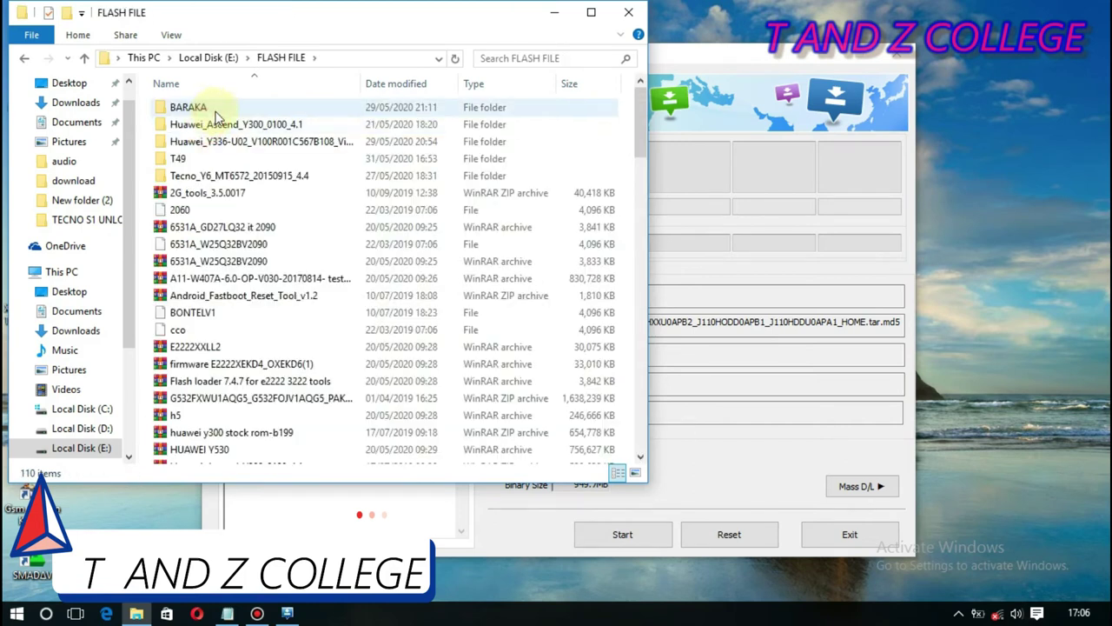
{"action": "double_click", "coordinate": [218, 108]}
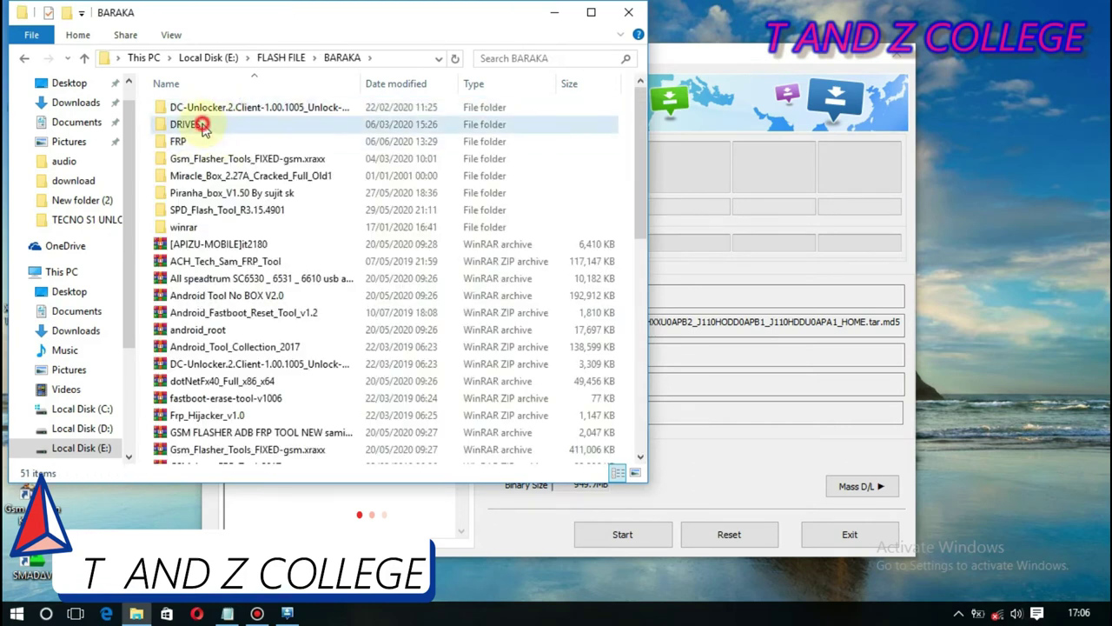
{"action": "double_click", "coordinate": [191, 125]}
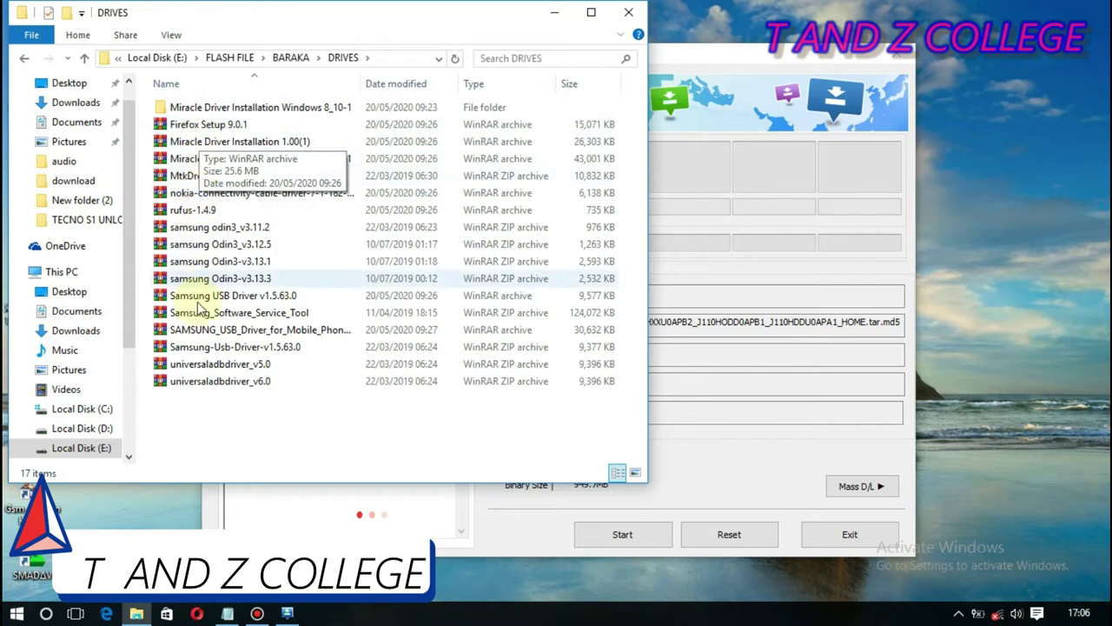
Extract the Samsung USB Driver v1.5.63.0 RAR archive to a subfolder of the same name and dismiss the diagnostic messages.
{"action": "left_click", "coordinate": [227, 300]}
{"action": "right_click", "coordinate": [228, 298]}
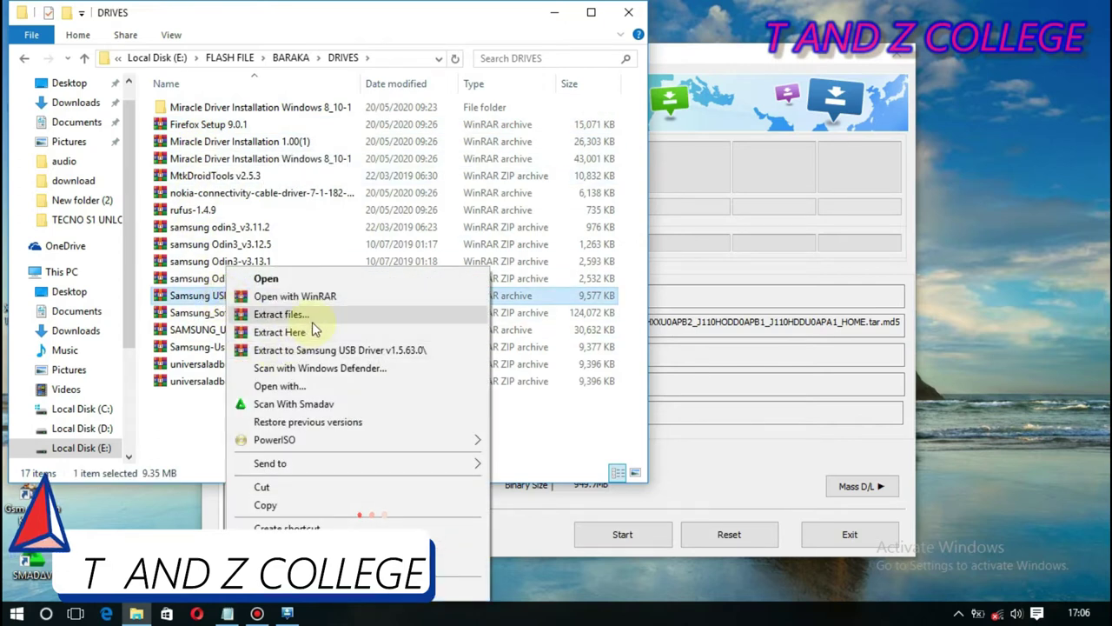
{"action": "left_click", "coordinate": [304, 316]}
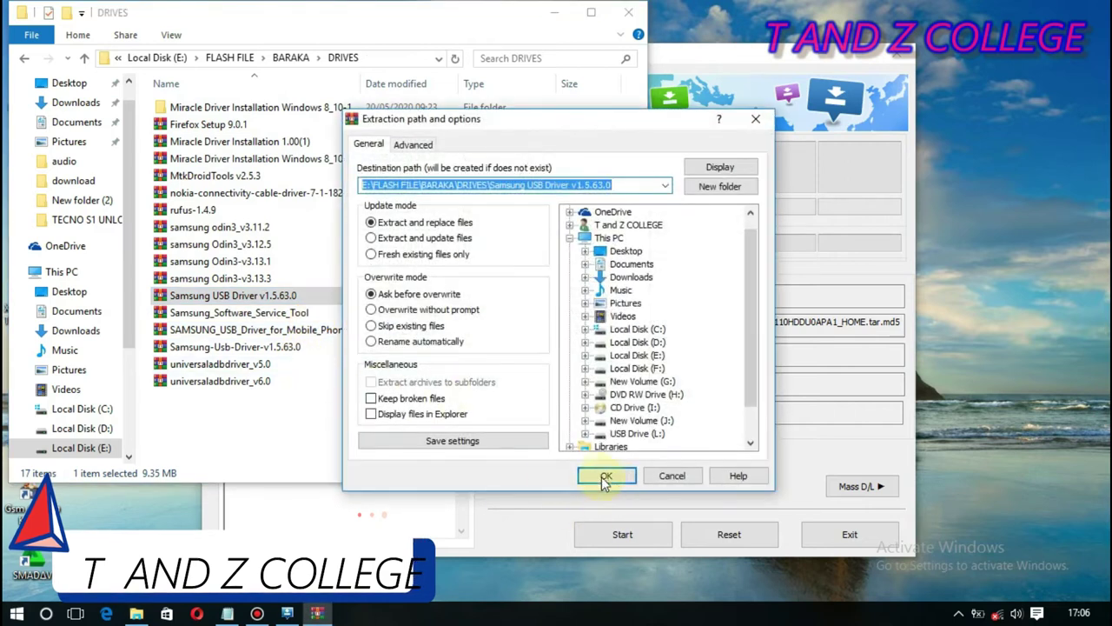
{"action": "left_click", "coordinate": [599, 475]}
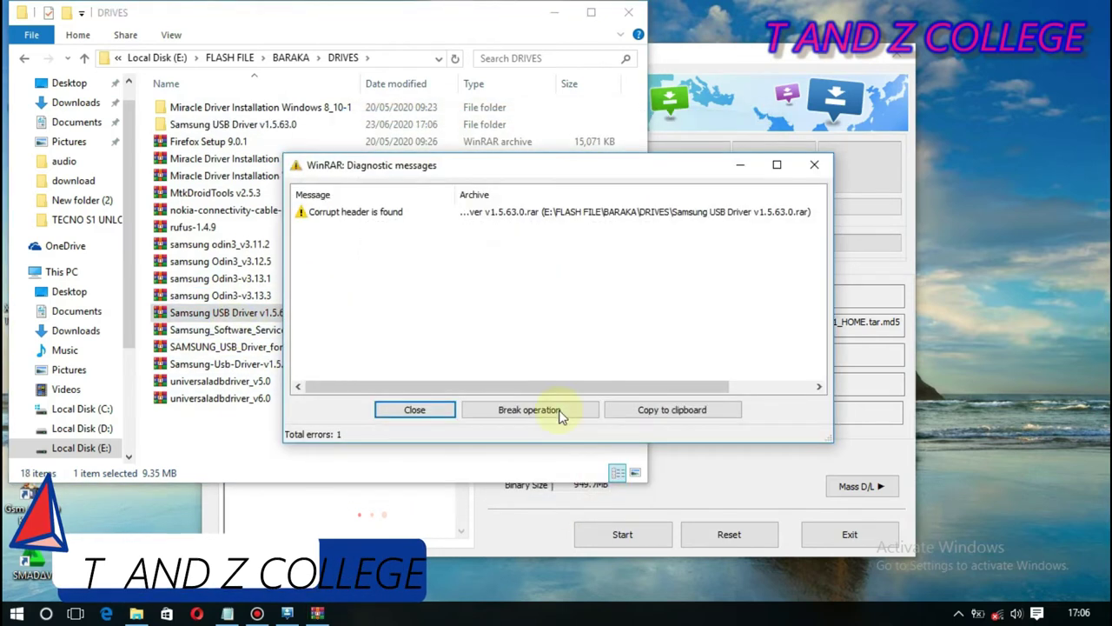
{"action": "left_click", "coordinate": [414, 409]}
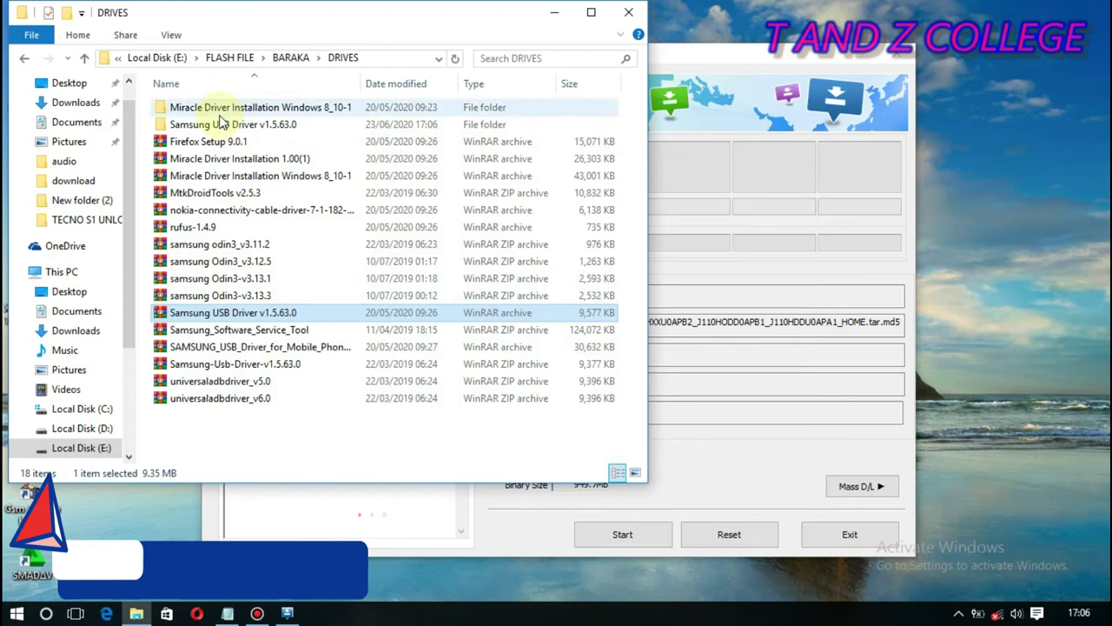
Launch the Miracle Driver Installation Windows 8_10-1 application from its folder and return to the DRIVES folder.
{"action": "double_click", "coordinate": [257, 108]}
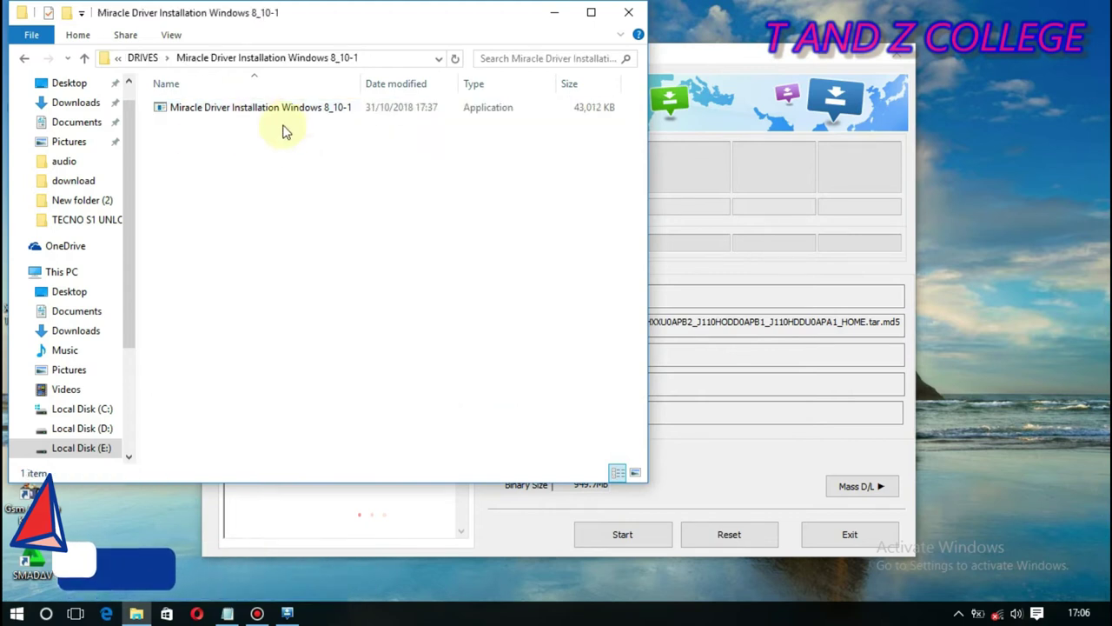
{"action": "double_click", "coordinate": [296, 112]}
{"action": "left_click", "coordinate": [25, 59]}
Check the contents of the extracted Samsung USB Driver v1.5.63.0 folder and look over the Odin3 archives in DRIVES.
{"action": "double_click", "coordinate": [231, 124]}
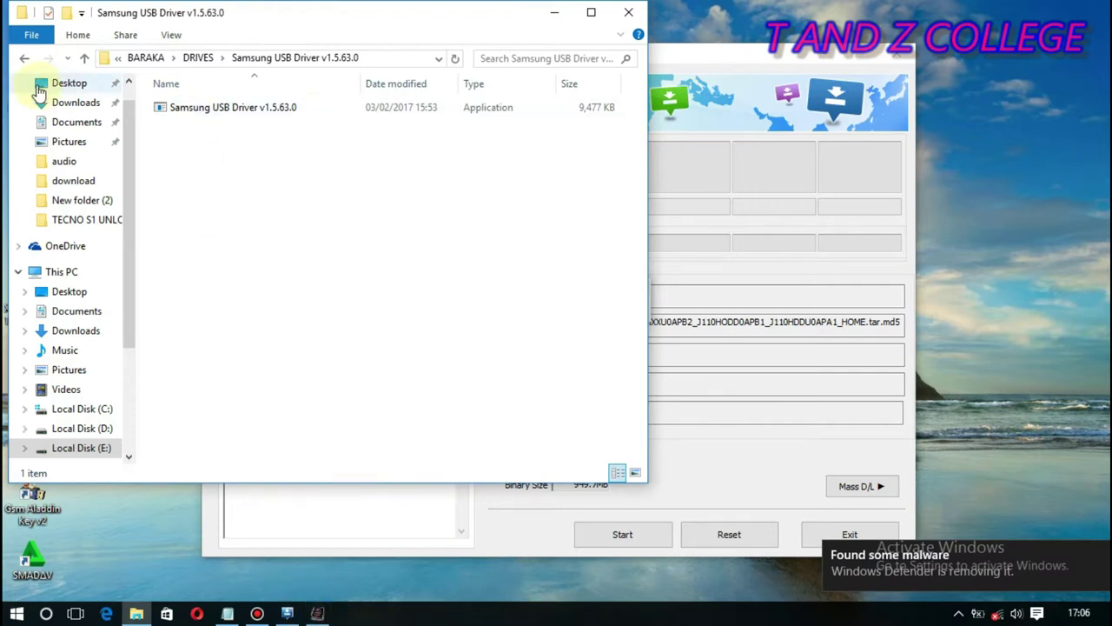
{"action": "left_click", "coordinate": [24, 59]}
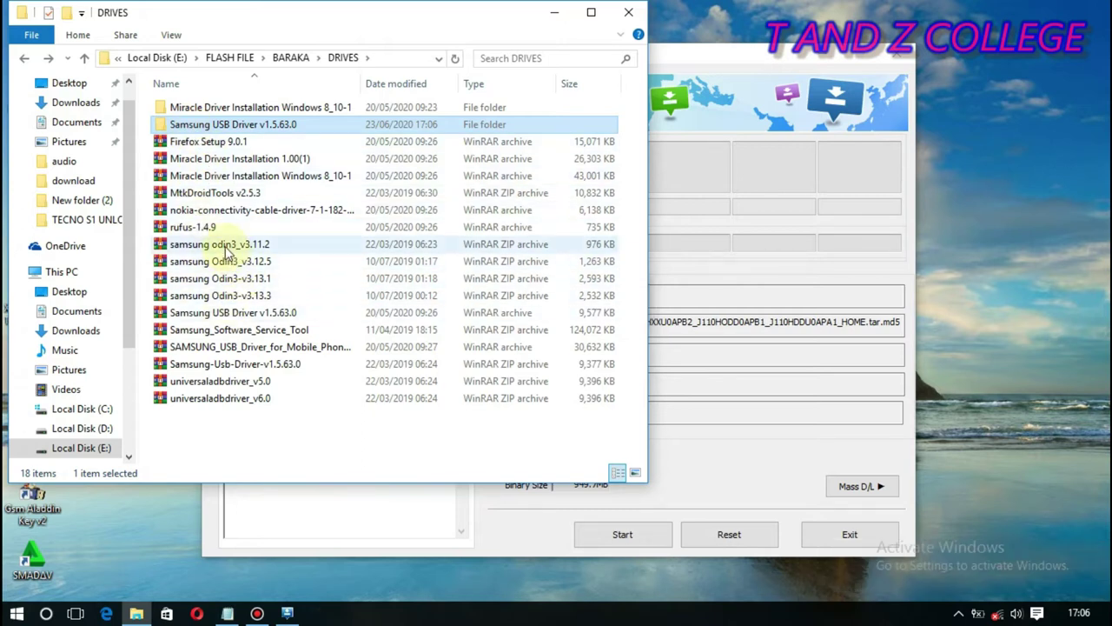
{"action": "right_click", "coordinate": [210, 296]}
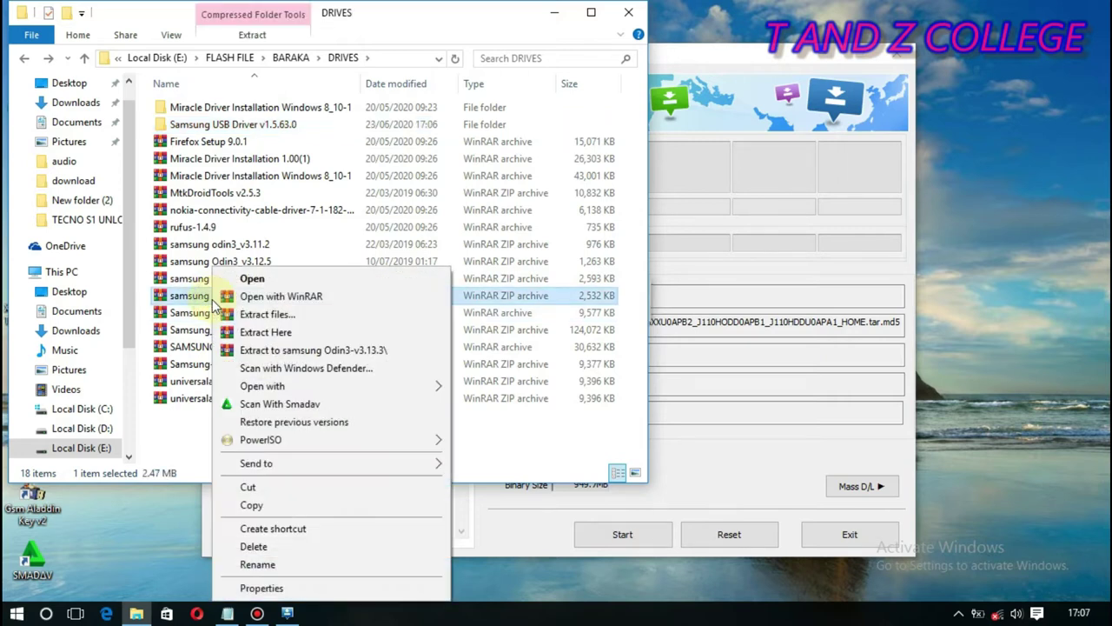
{"action": "right_click", "coordinate": [184, 275]}
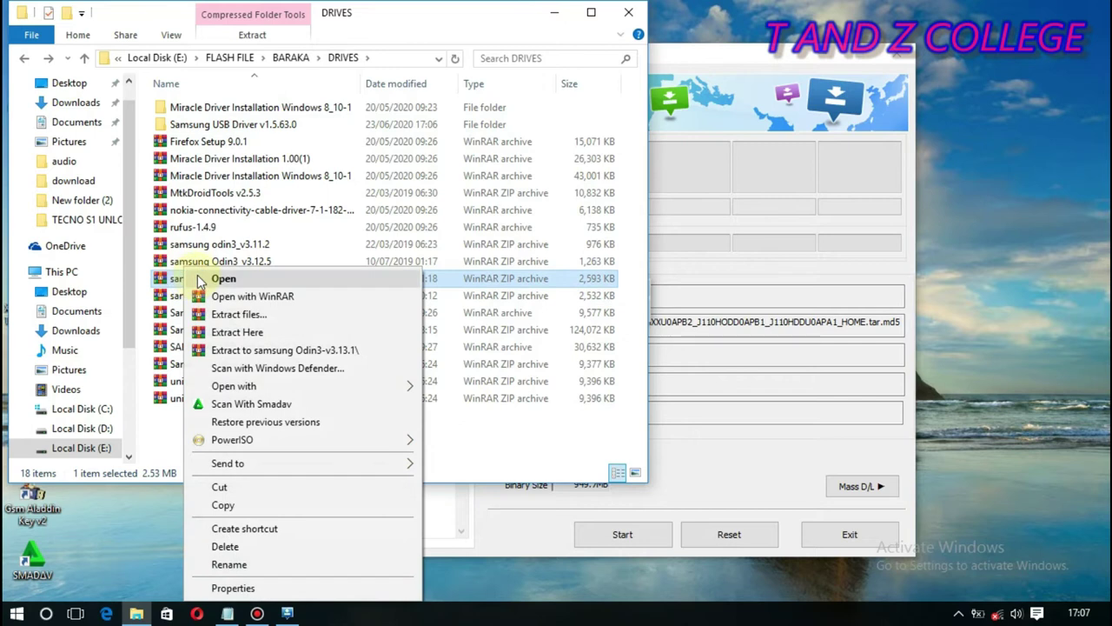
{"action": "left_click", "coordinate": [204, 263]}
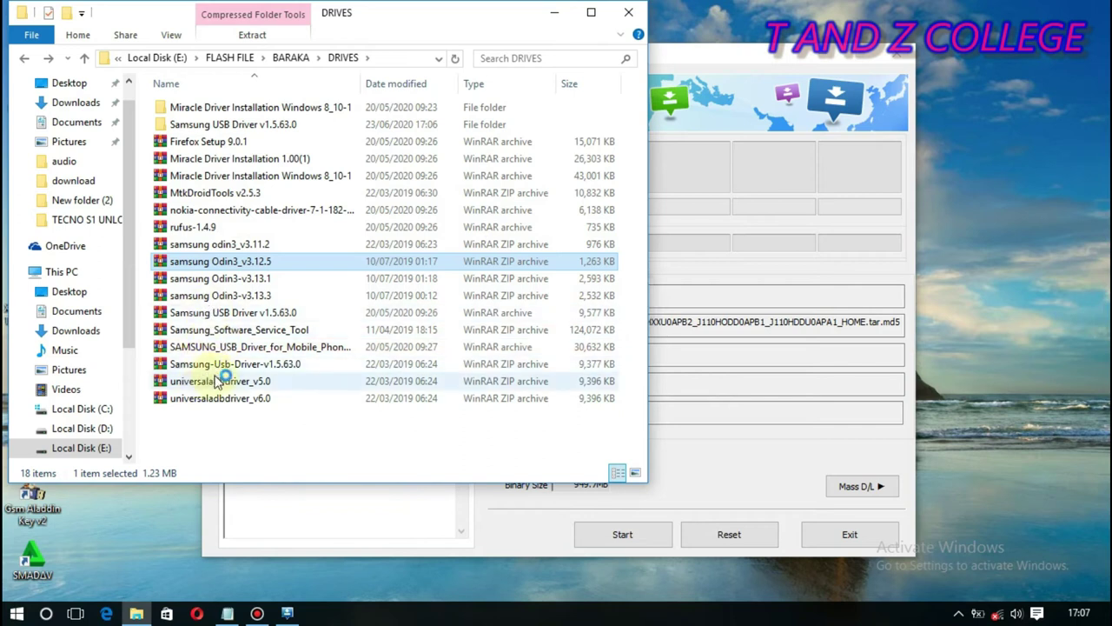
Extract the Samsung-Usb-Driver-v1.5.63.0 ZIP archive in the DRIVES folder.
{"action": "left_click", "coordinate": [251, 366]}
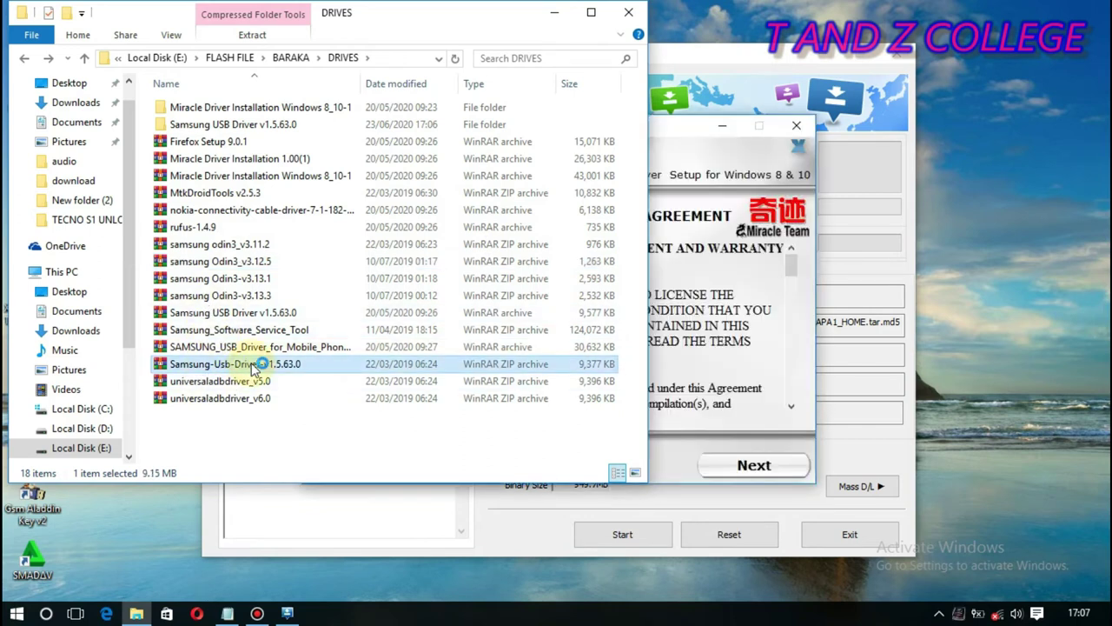
{"action": "right_click", "coordinate": [251, 366]}
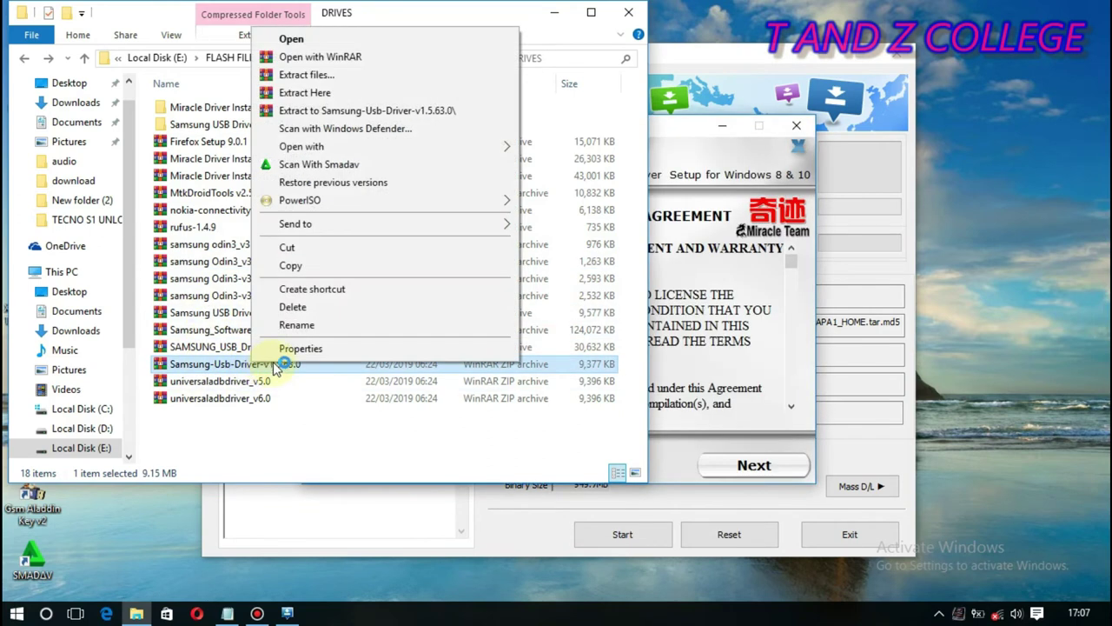
{"action": "left_click", "coordinate": [301, 93]}
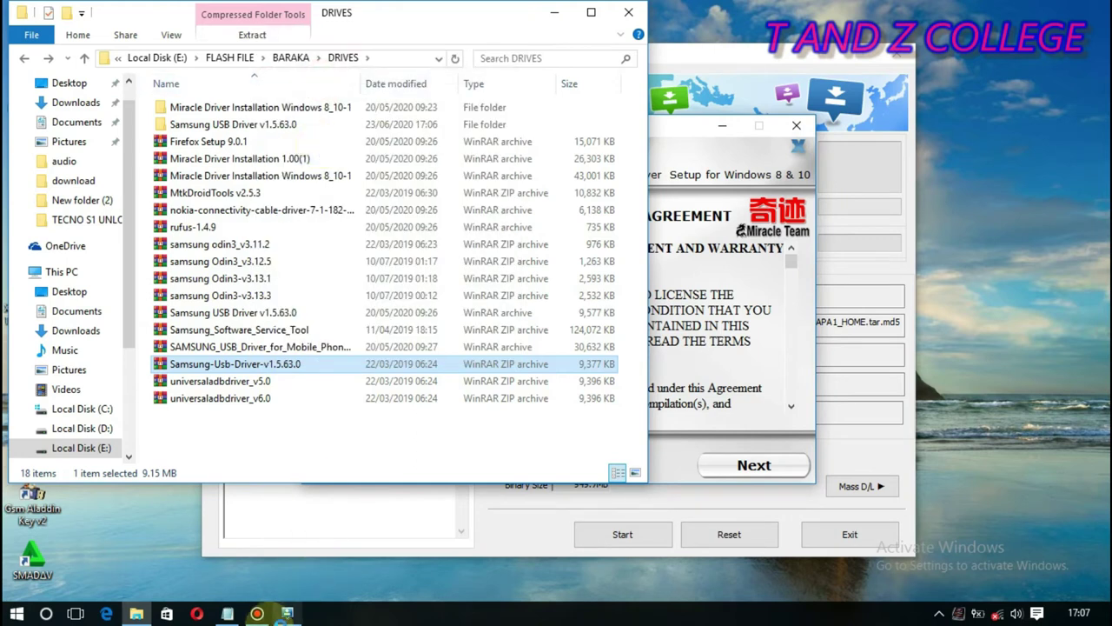
{"action": "left_click", "coordinate": [258, 613]}
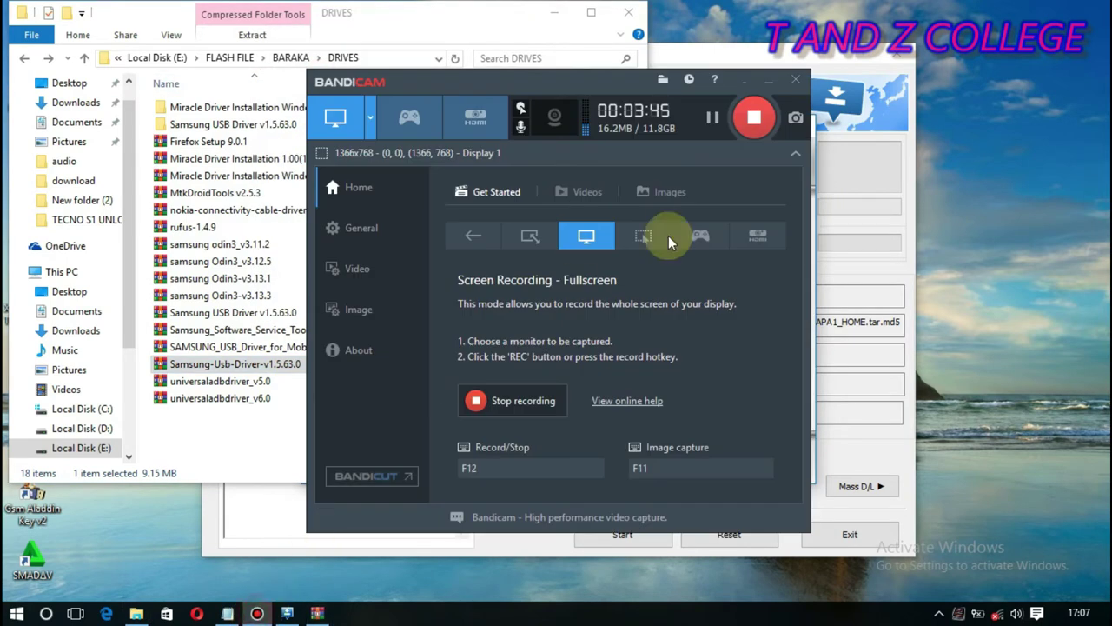
{"action": "left_click", "coordinate": [712, 118]}
{"action": "left_click", "coordinate": [753, 116]}
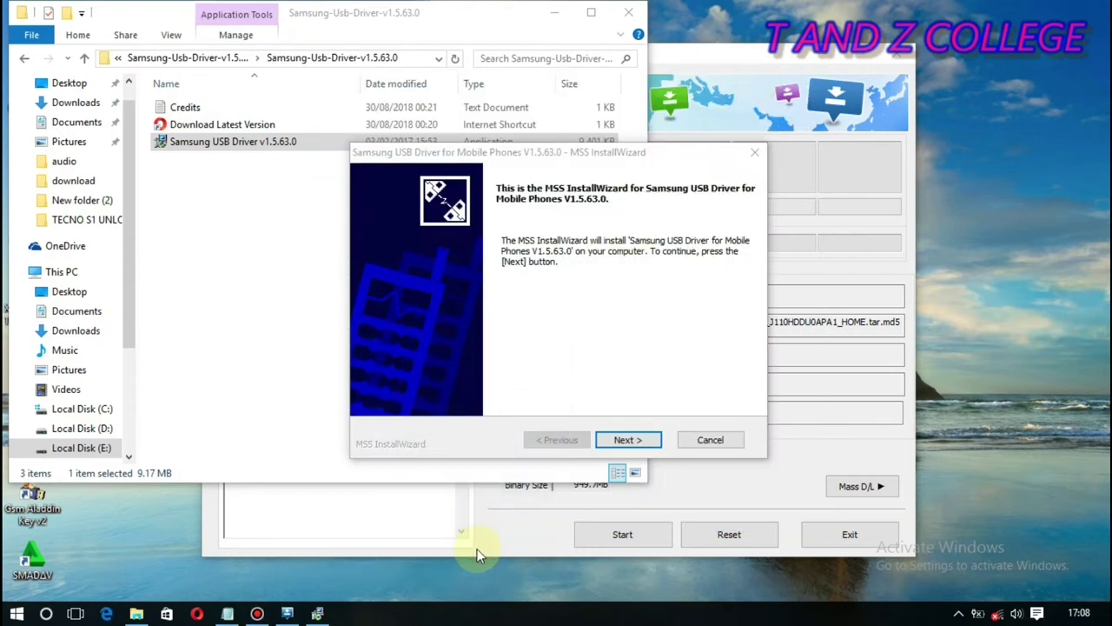
Install Samsung USB Driver for Mobile Phones V1.5.63.0 with UK English and United Kingdom, and finish the wizard.
{"action": "left_click", "coordinate": [619, 441]}
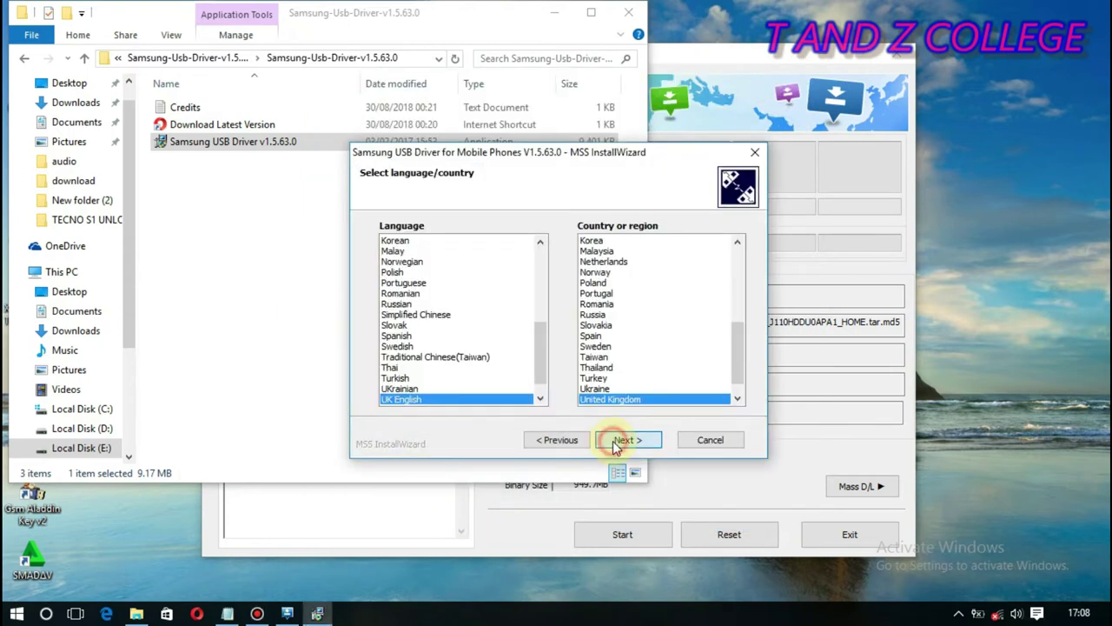
{"action": "left_click", "coordinate": [615, 442]}
{"action": "left_click", "coordinate": [613, 441]}
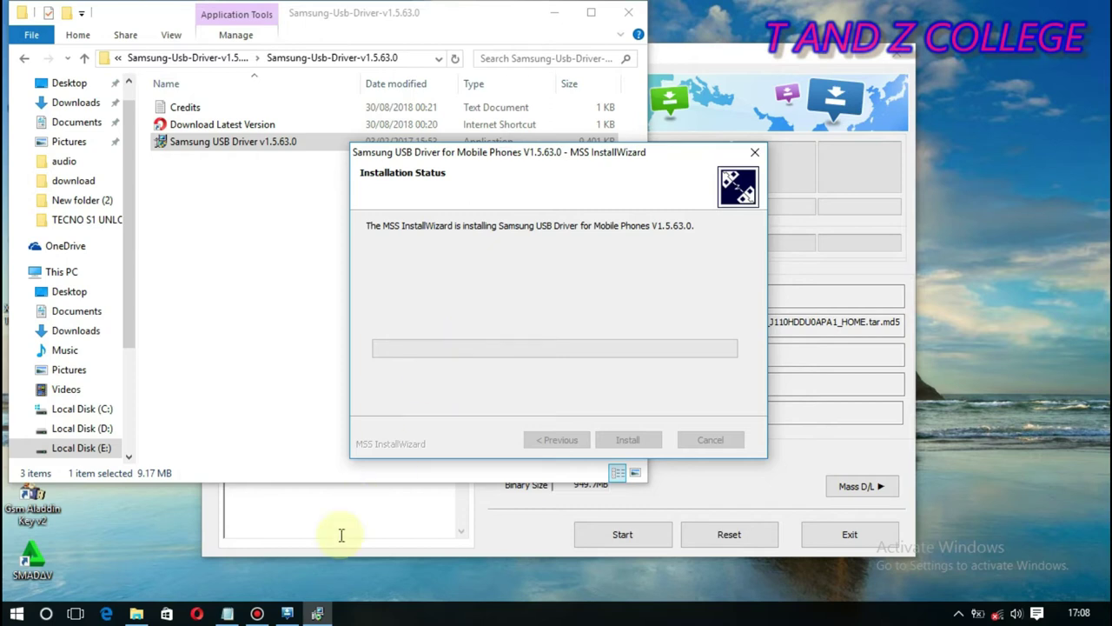
{"action": "left_click", "coordinate": [257, 612]}
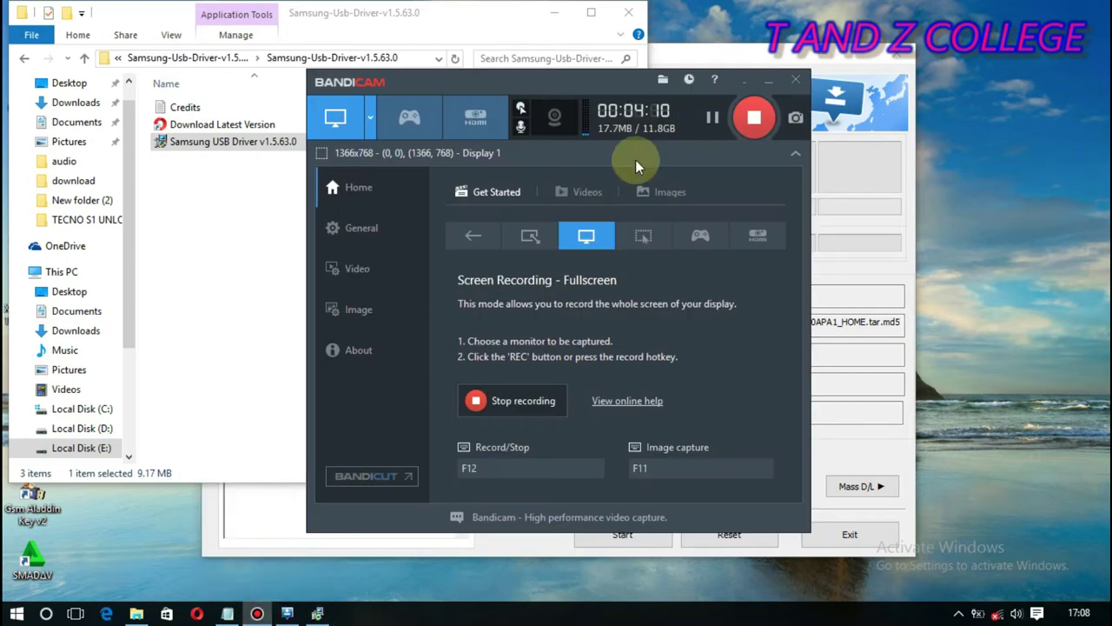
{"action": "left_click", "coordinate": [768, 80]}
{"action": "left_click", "coordinate": [625, 440]}
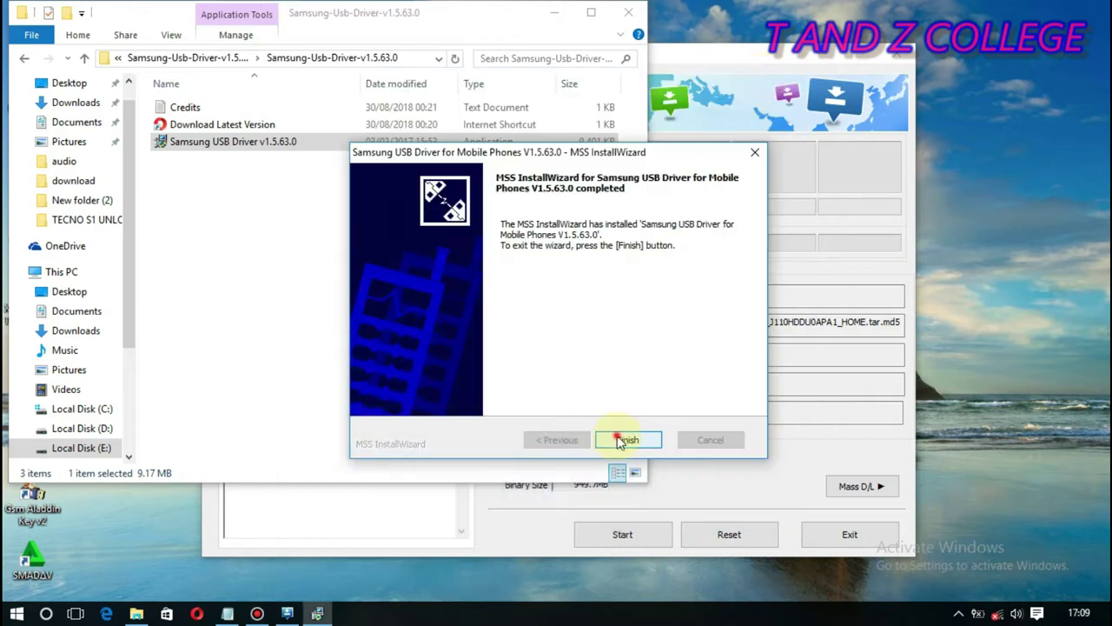
{"action": "left_click", "coordinate": [706, 439]}
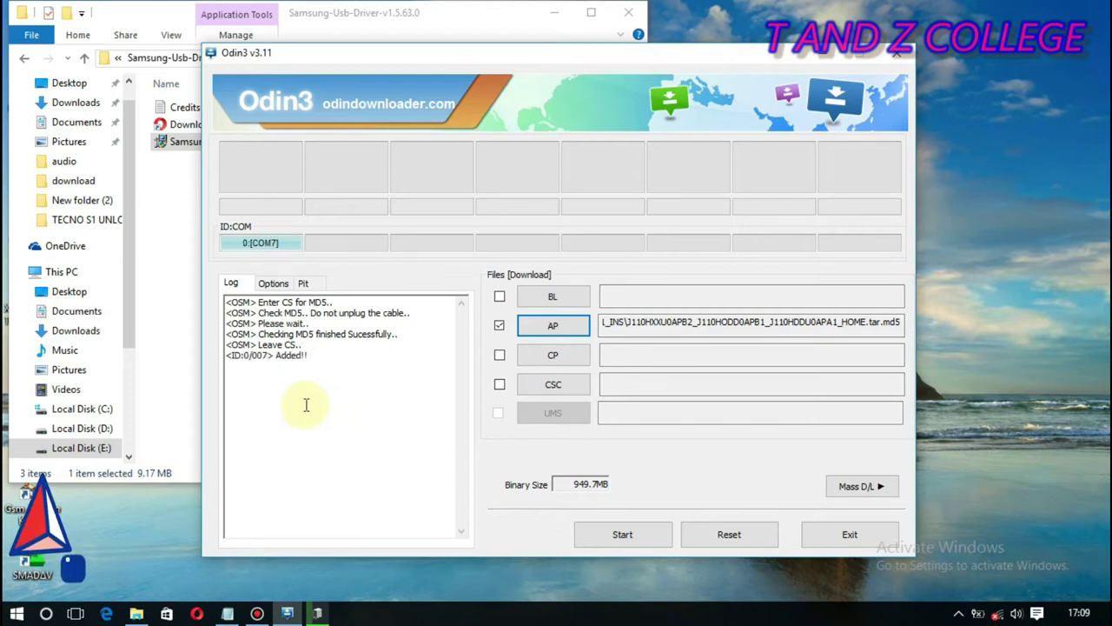
Start flashing the loaded AP firmware to the phone connected on COM7 in Odin3.
{"action": "left_click", "coordinate": [622, 534]}
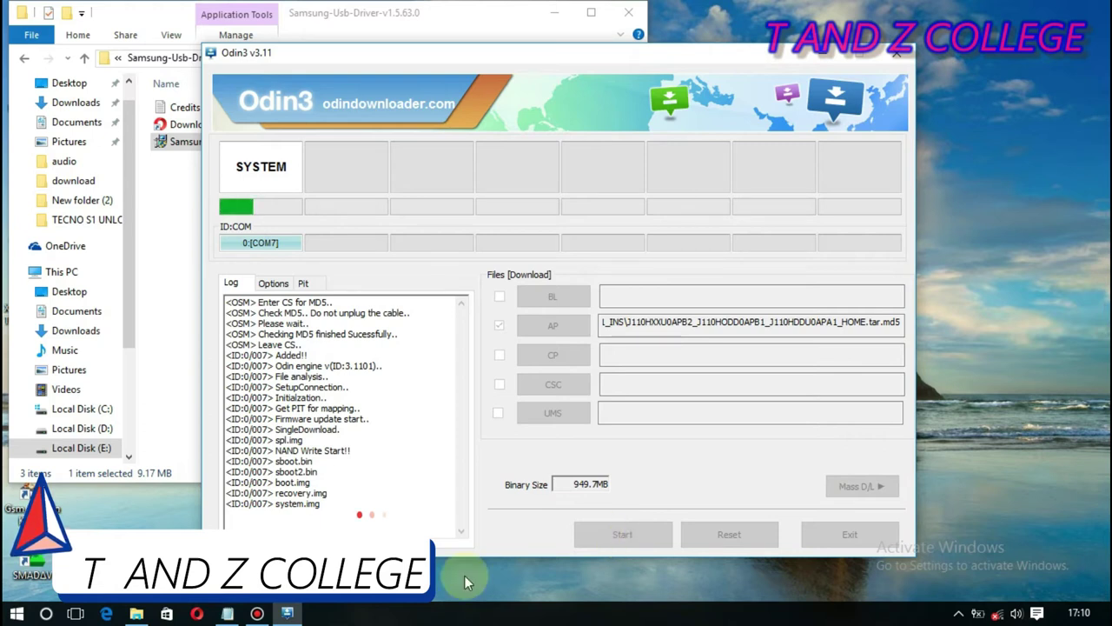
{"action": "left_click", "coordinate": [260, 615]}
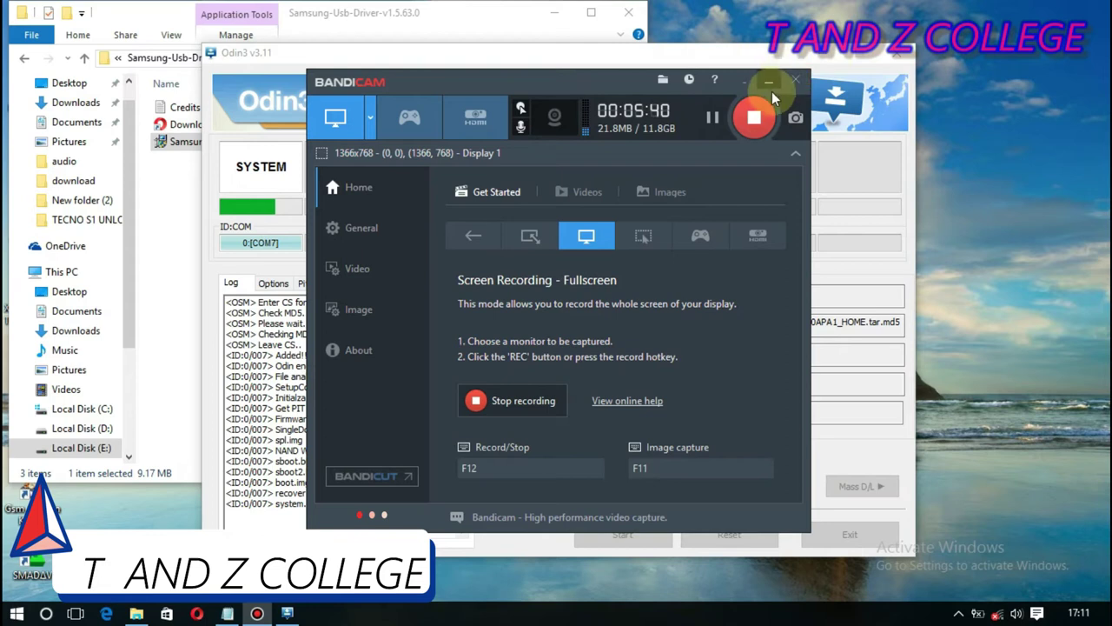
{"action": "left_click", "coordinate": [769, 84]}
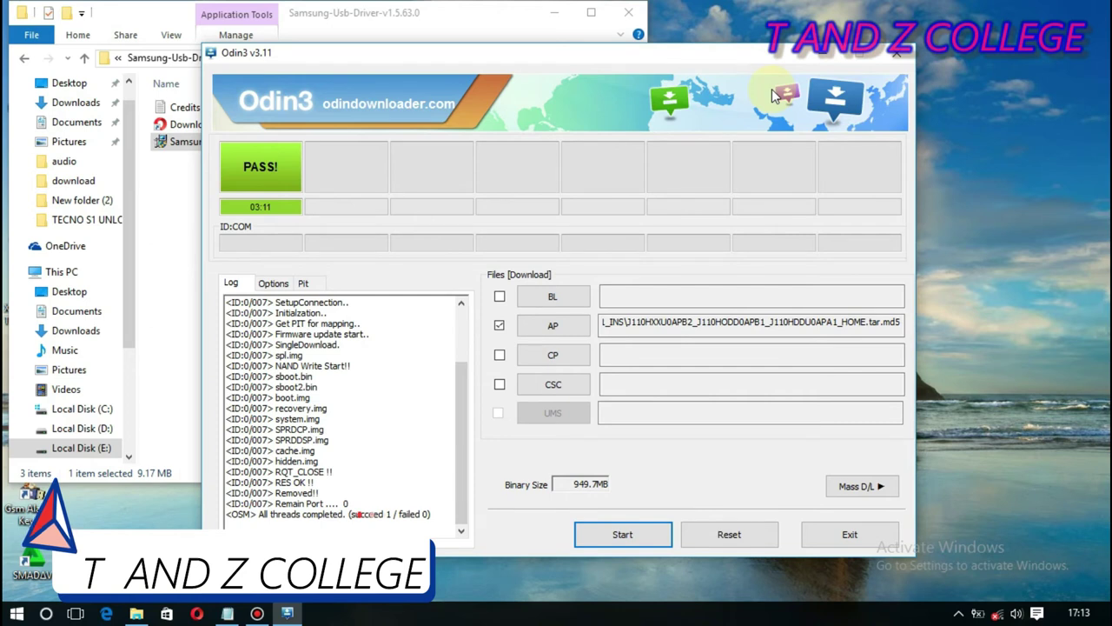
{"action": "left_click", "coordinate": [257, 613]}
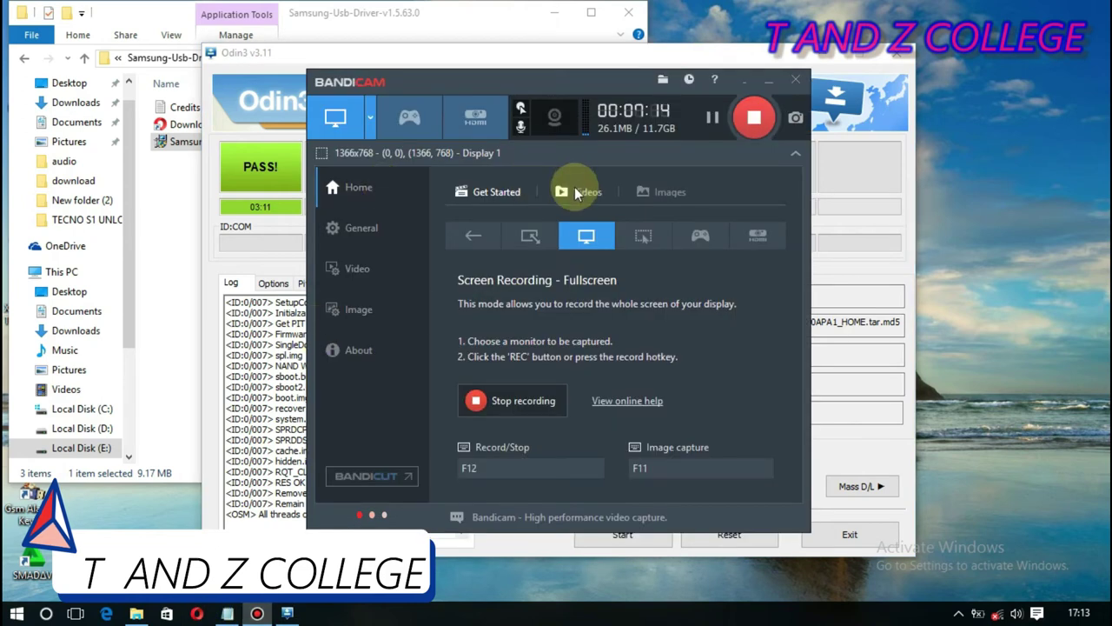
{"action": "left_click", "coordinate": [714, 117]}
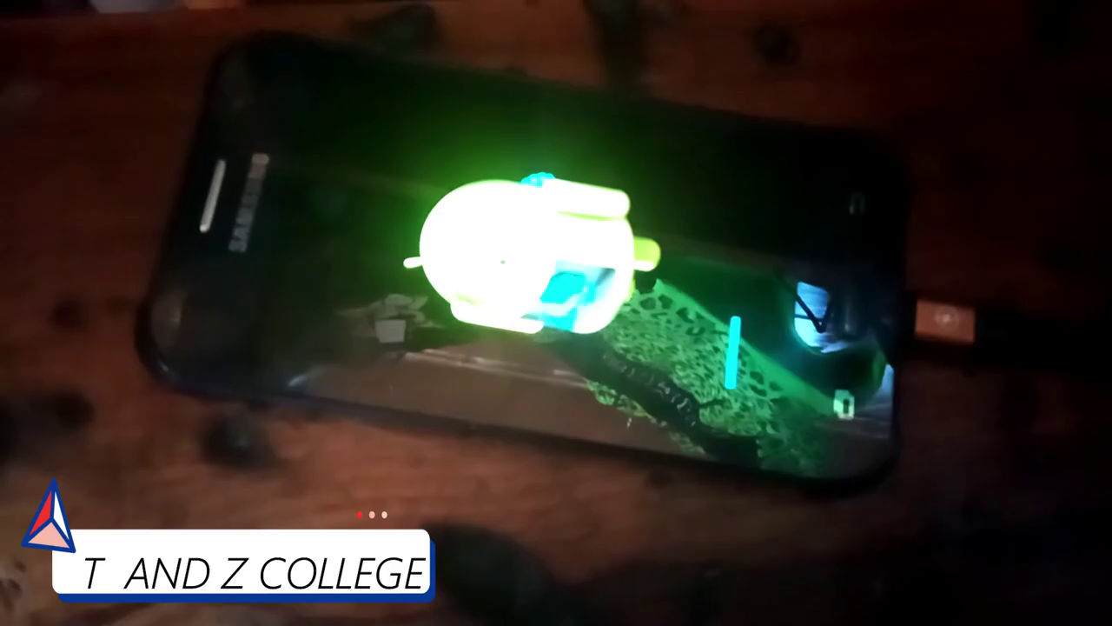